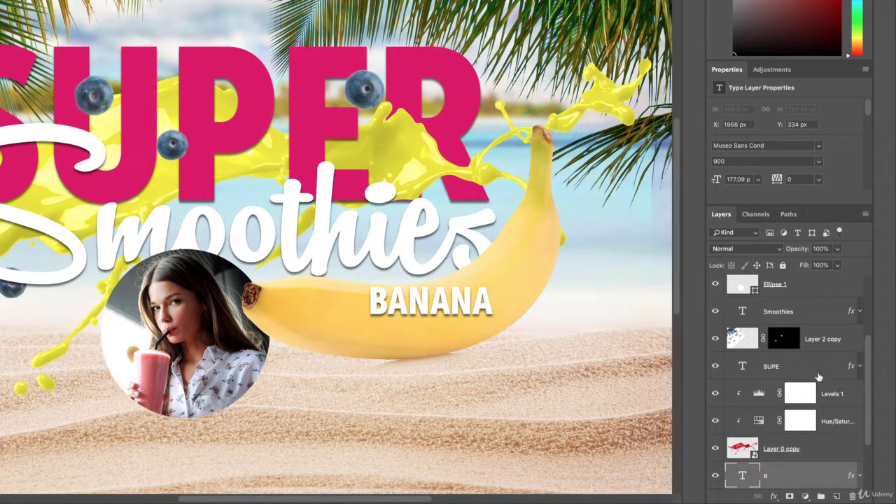
Select the SUPE, Layer 0 copy and R layers together in the layer stack
scroll(819, 378, up, 5)
scroll(821, 380, down, 8)
scroll(822, 381, up, 8)
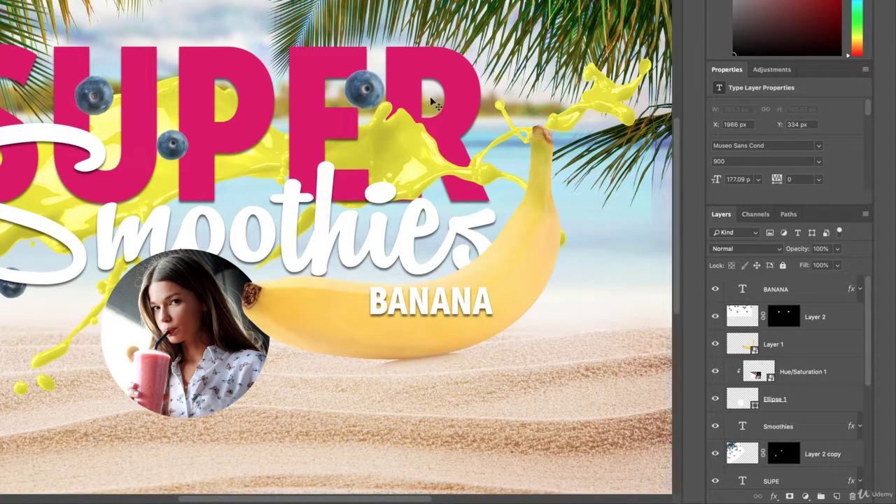
scroll(808, 438, down, 8)
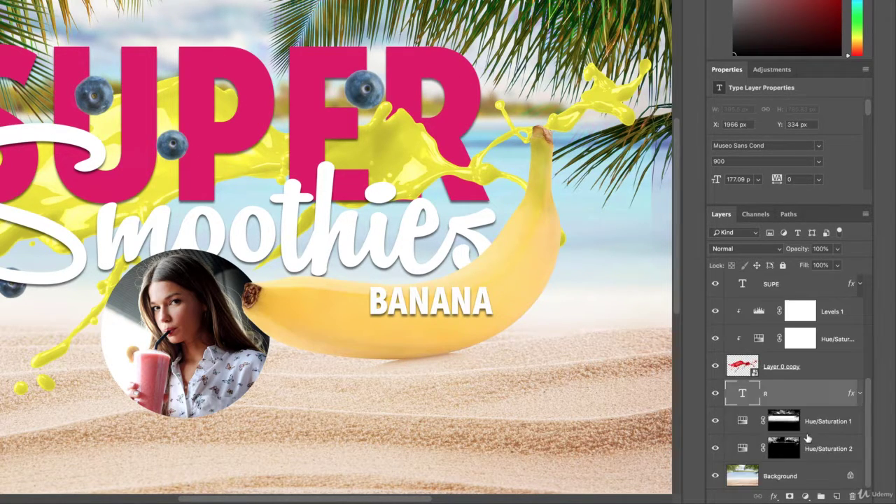
scroll(808, 439, up, 8)
scroll(808, 445, down, 8)
click(820, 369)
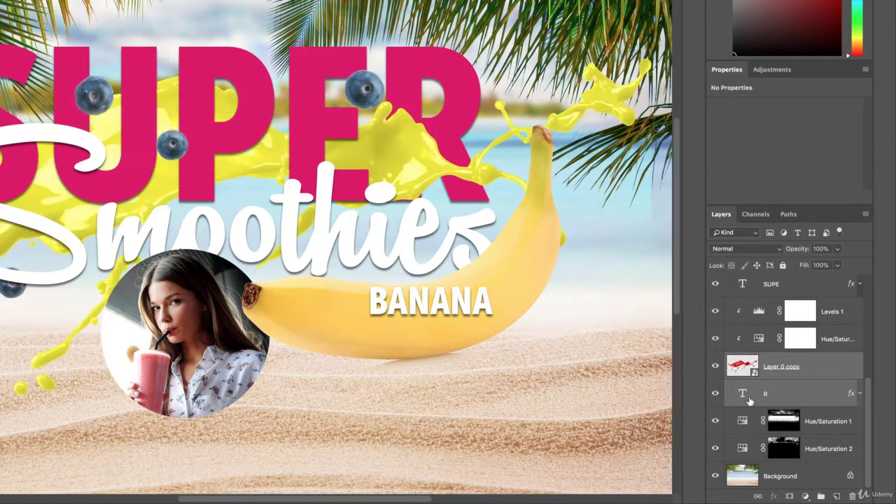
scroll(751, 397, up, 2)
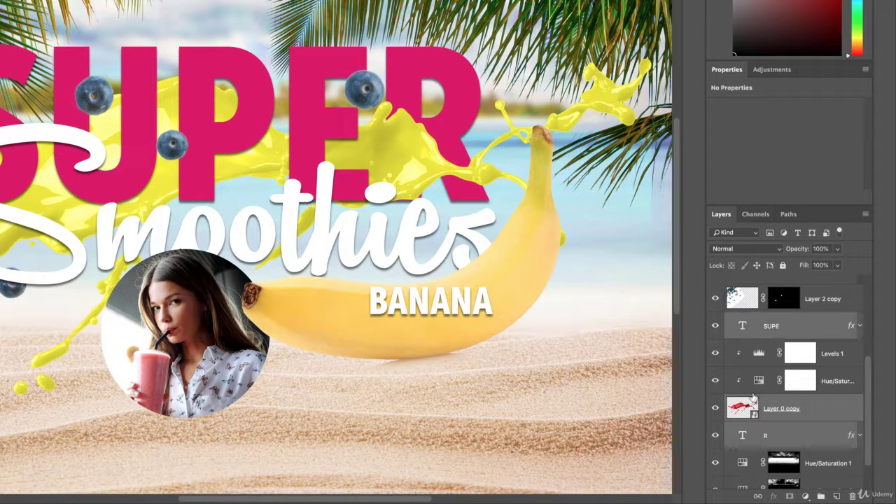
Filter the layer list so it shows only the selected layers
click(735, 236)
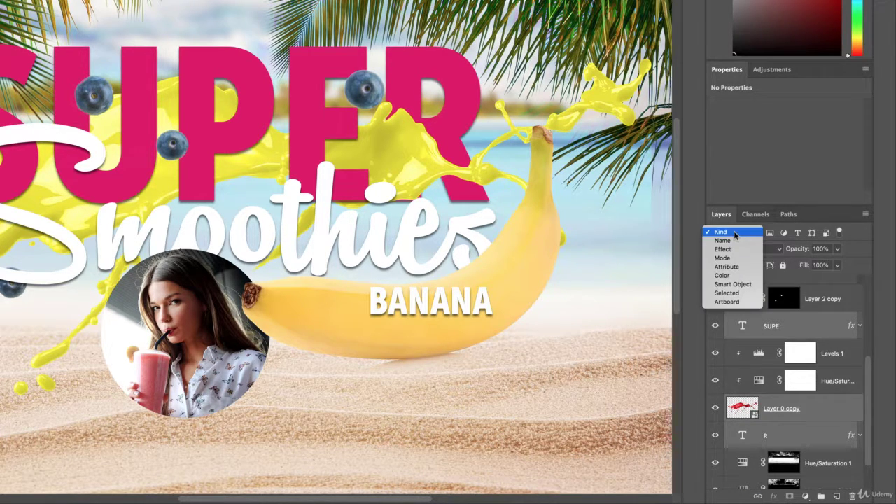
click(737, 297)
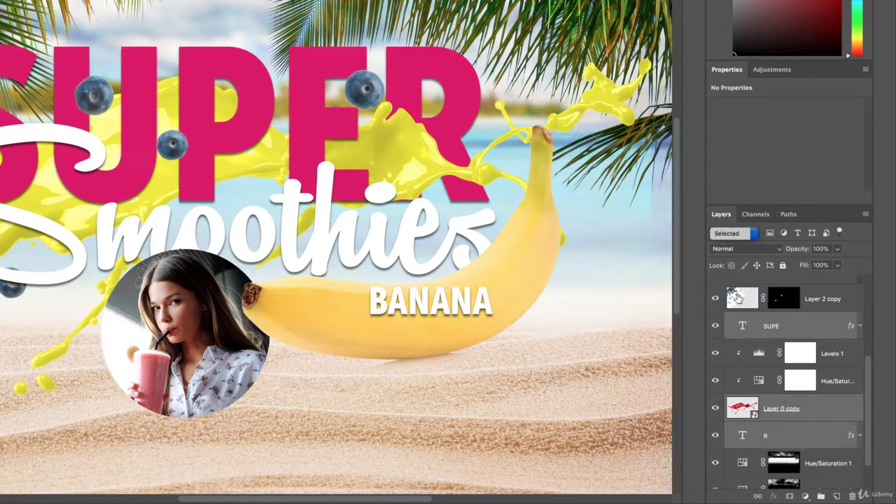
click(744, 233)
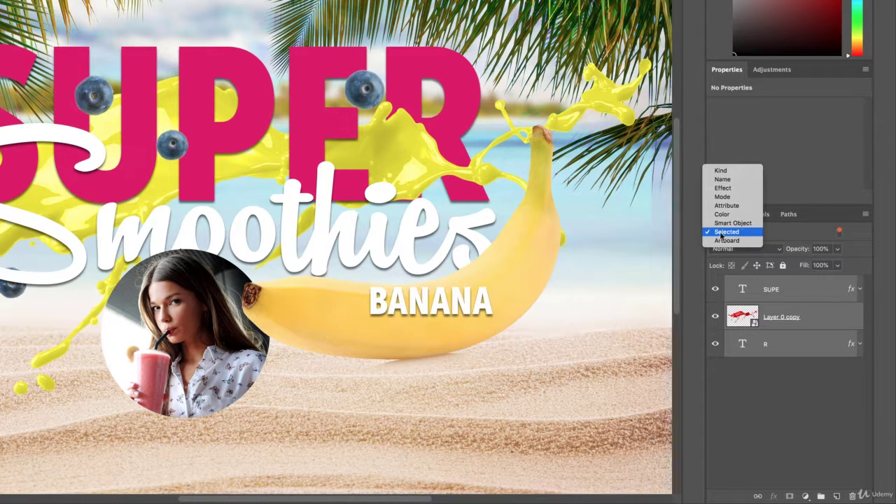
click(816, 448)
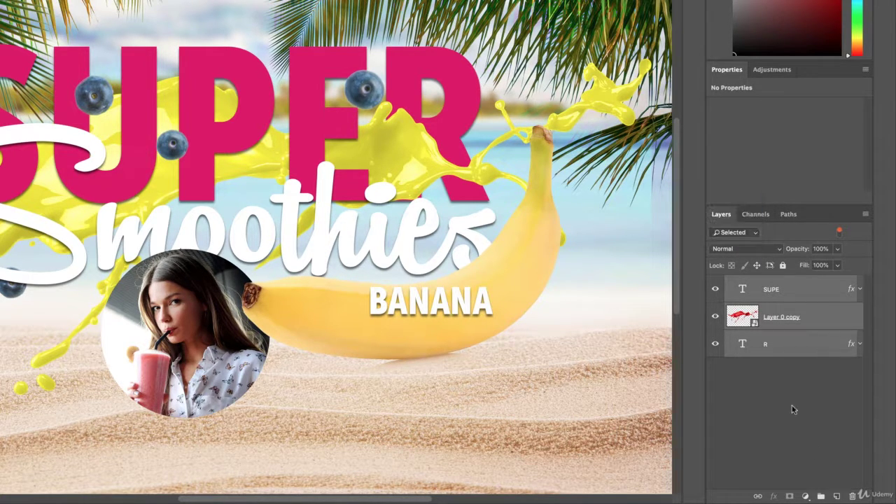
Return the layer filter to Kind to list every layer, and reapply the Selected filter
click(735, 233)
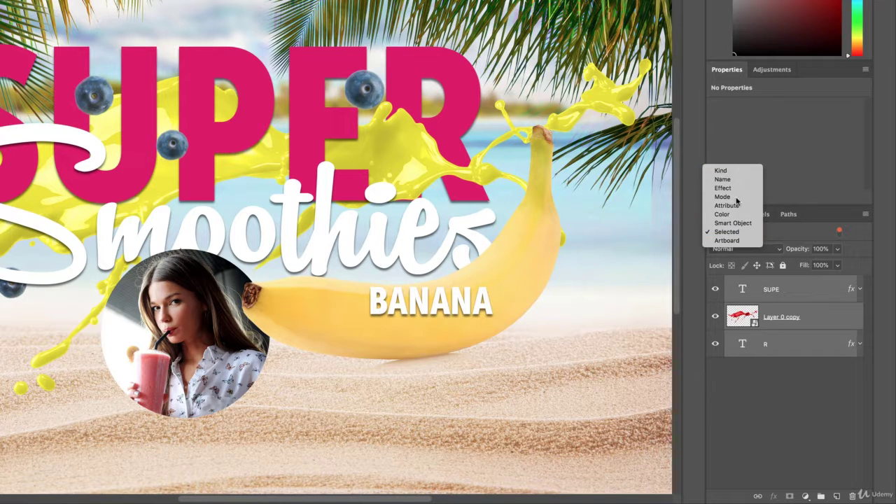
click(725, 169)
click(736, 232)
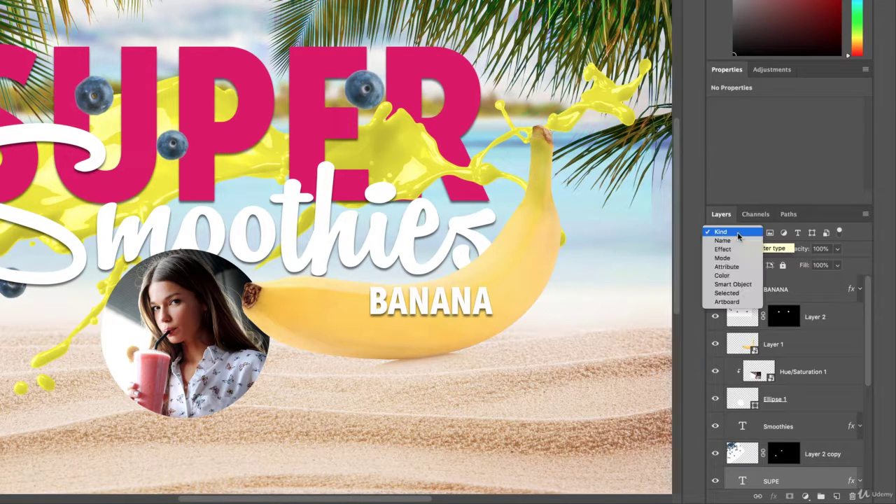
click(737, 297)
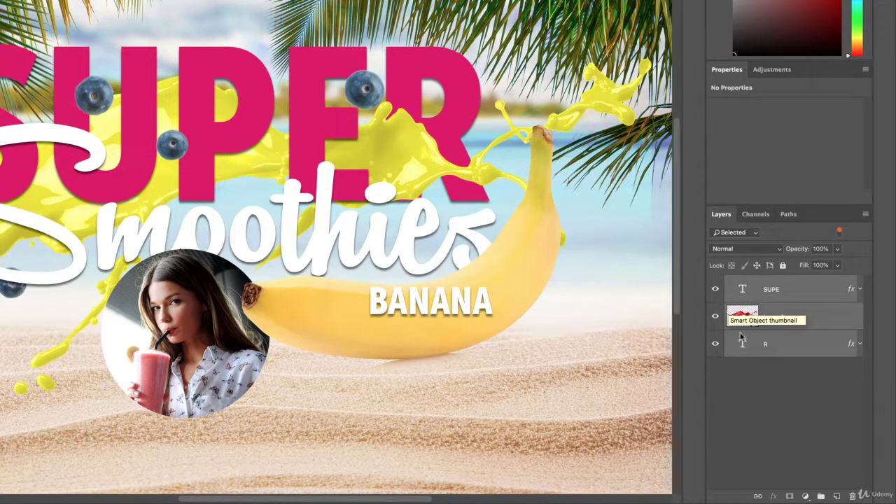
Select only the R layer and refresh the Selected filter by switching layer filtering off and on again
click(784, 349)
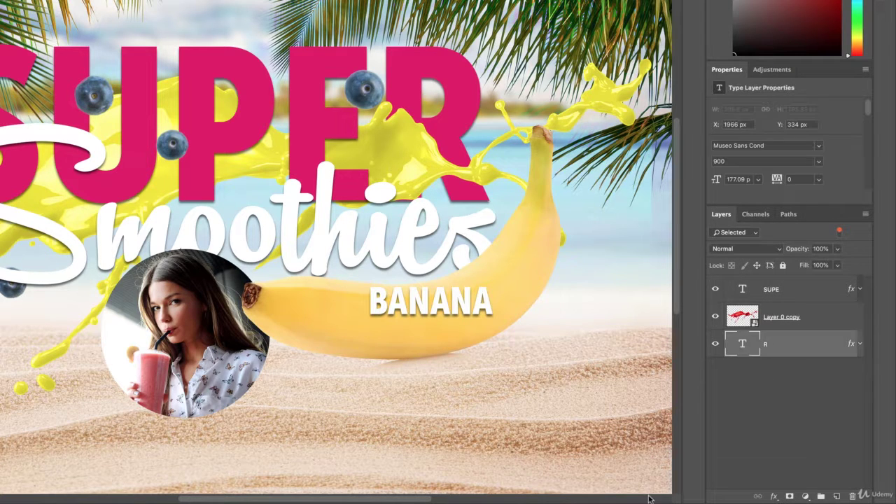
click(840, 233)
click(839, 233)
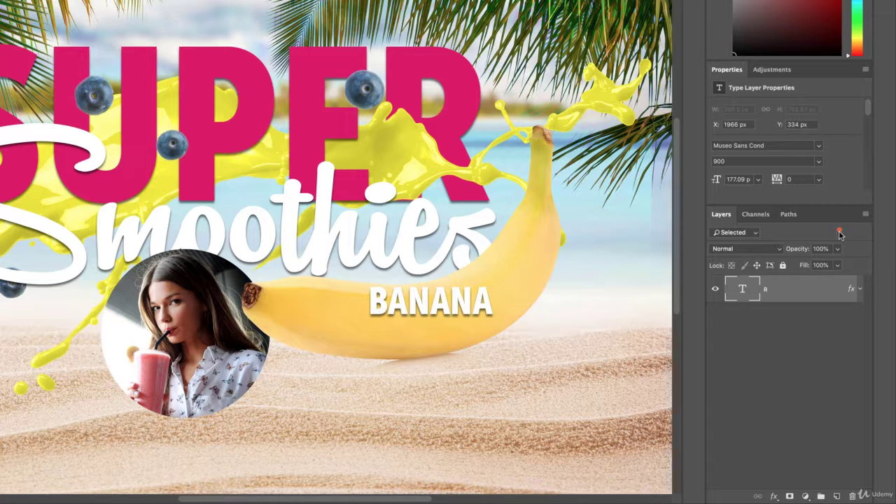
click(840, 233)
click(840, 233)
click(840, 233)
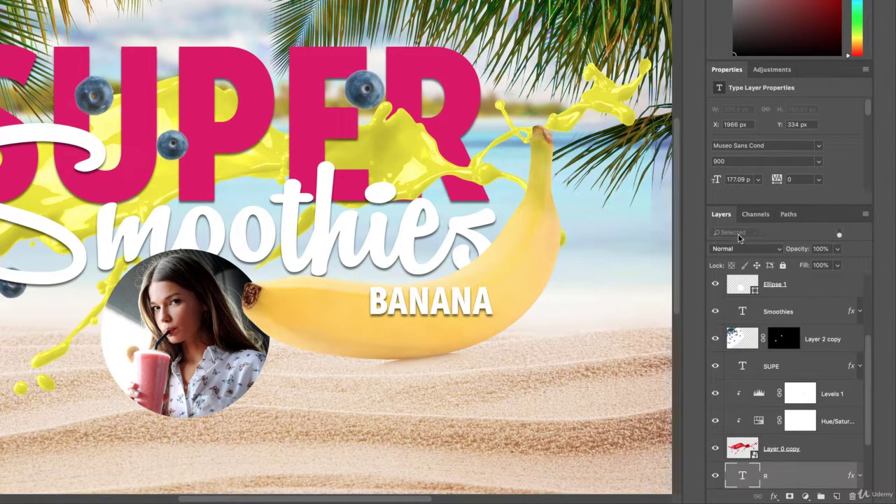
click(840, 235)
Change the layer filter to Kind and show only the type layers
click(741, 233)
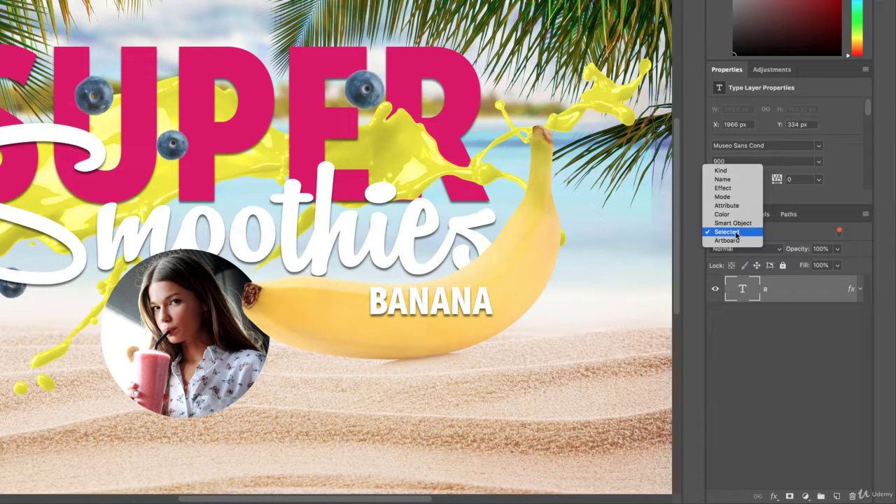
click(733, 170)
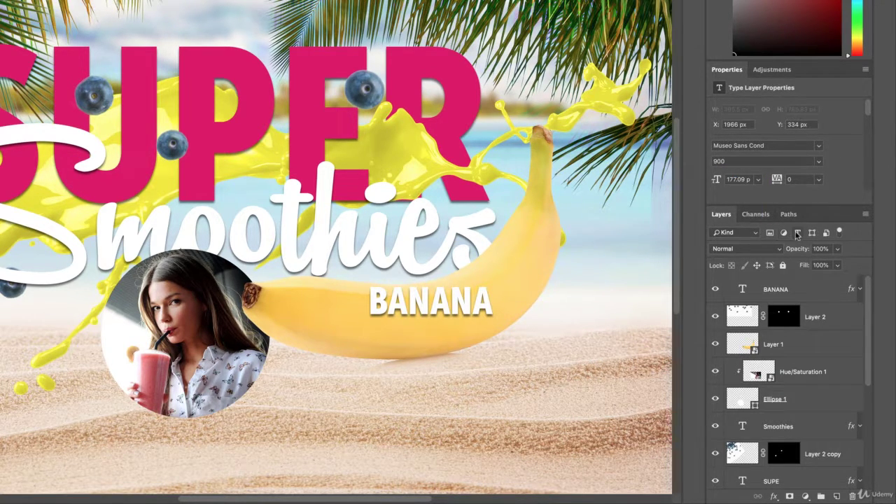
click(798, 232)
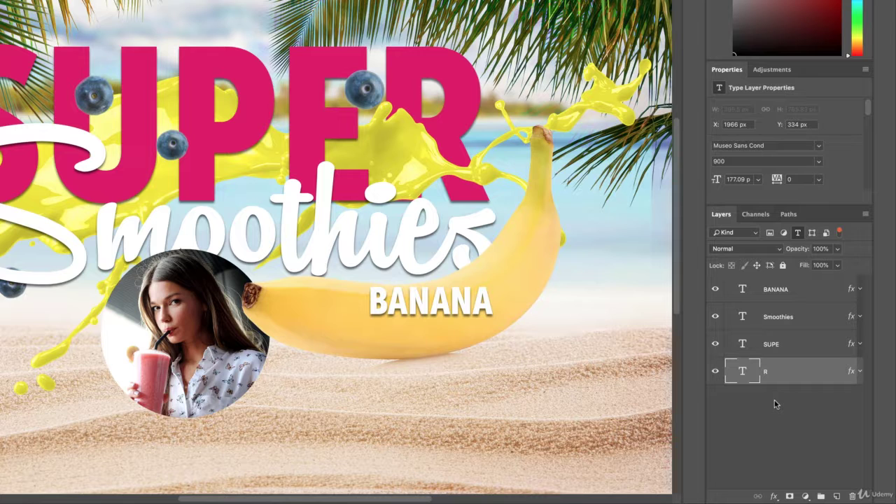
click(784, 234)
click(784, 234)
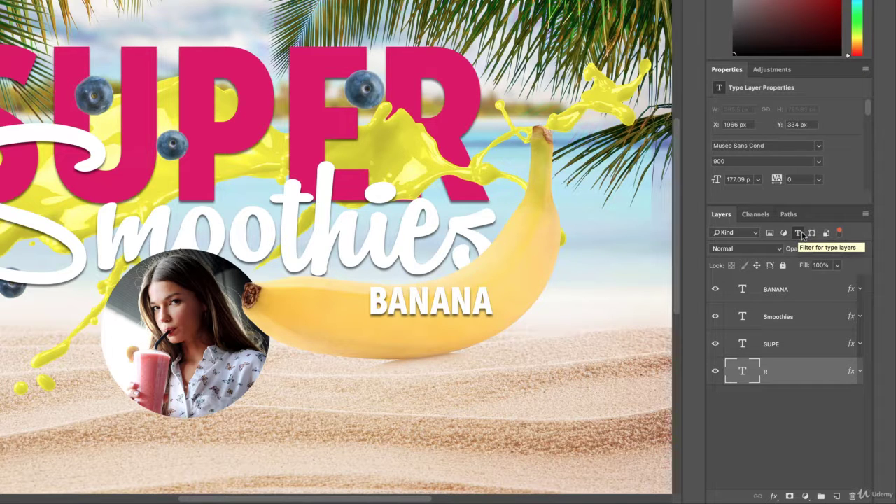
Include pixel layers in the Kind filter, exclude the type layers, and clear the pixel filter as well
click(771, 234)
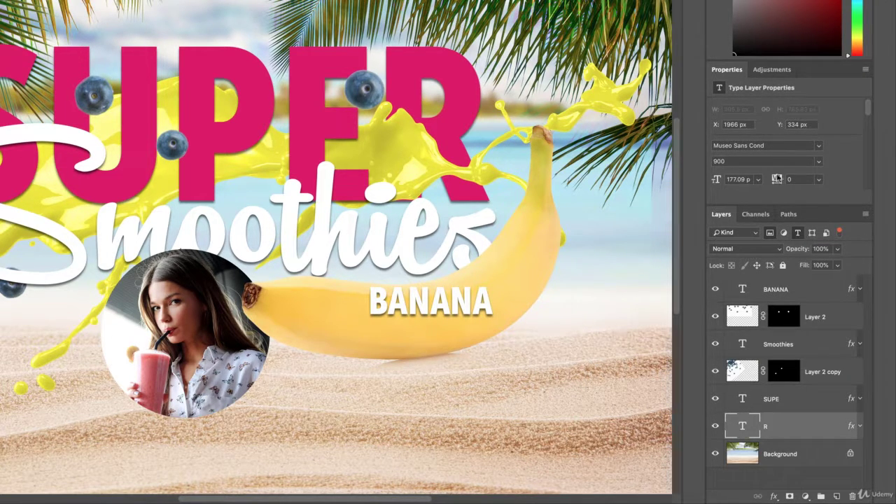
click(797, 234)
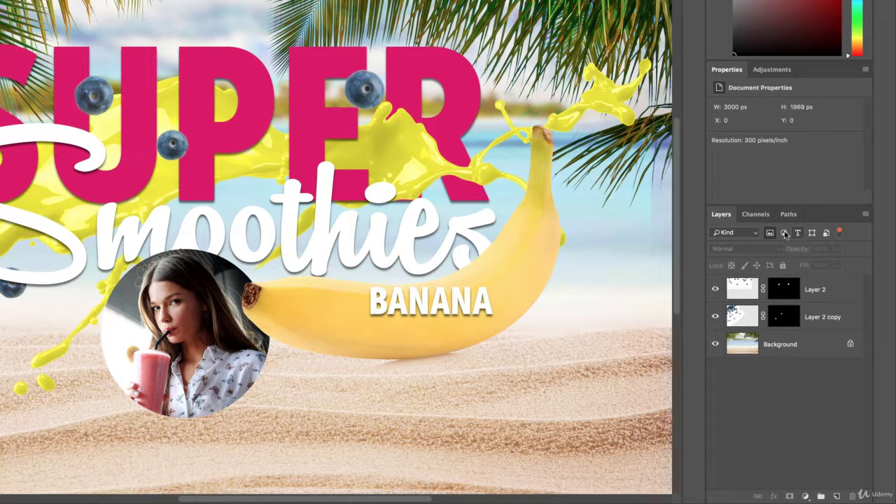
click(771, 234)
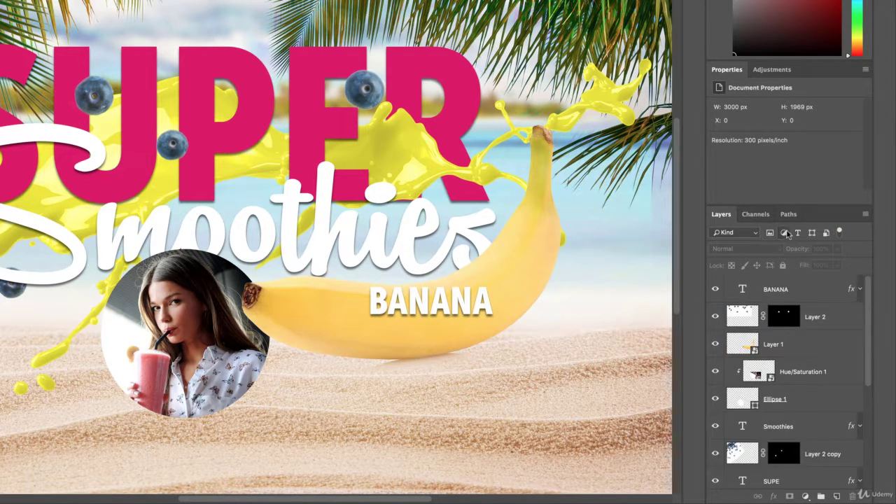
Filter the layer list for adjustment layers, and replace that with a filter for smart objects
click(785, 234)
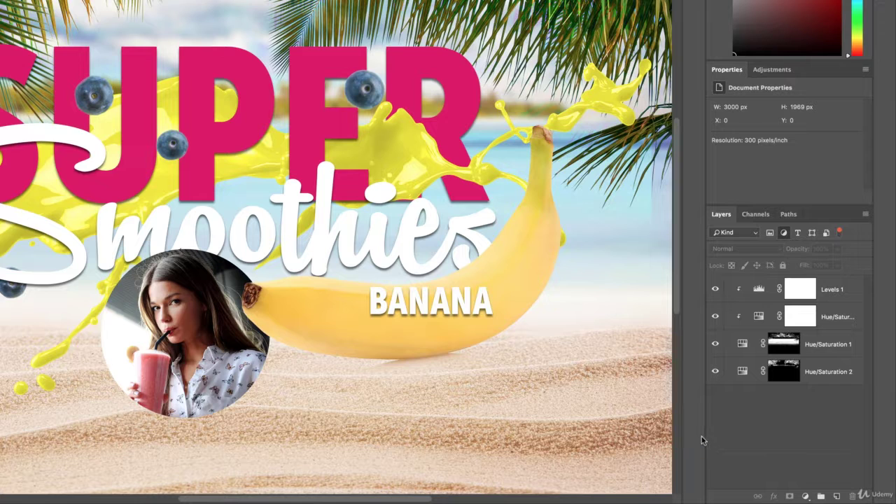
click(784, 233)
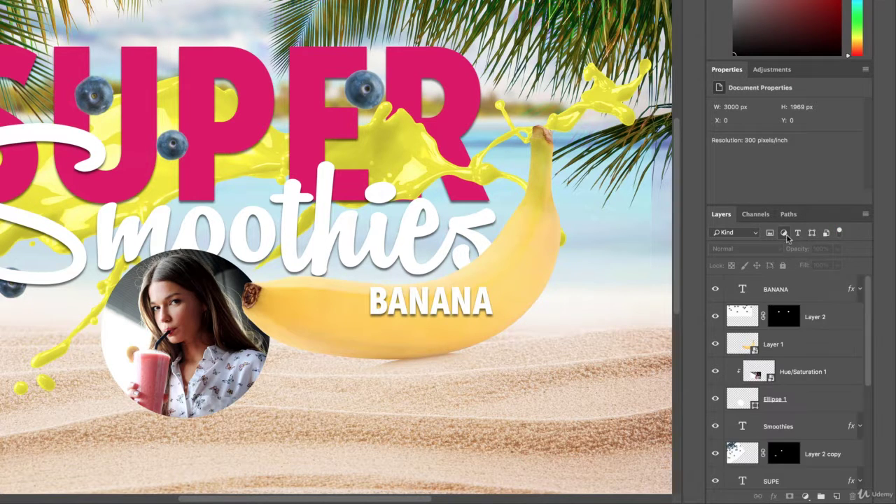
click(827, 234)
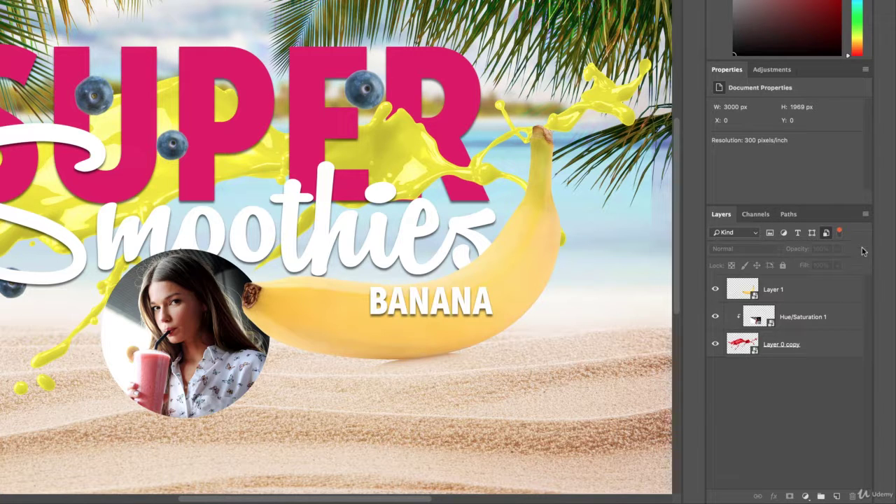
click(840, 234)
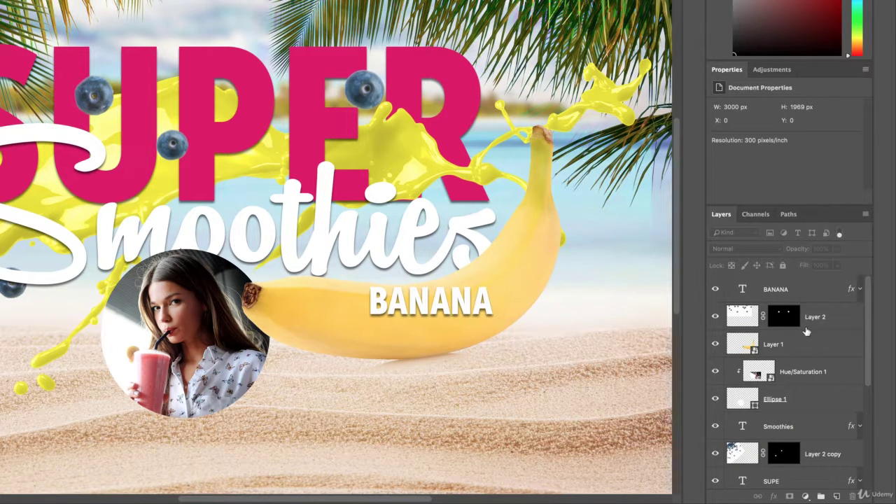
click(839, 234)
Filter the layers by Name with the text "ban" and clear the search text
click(722, 233)
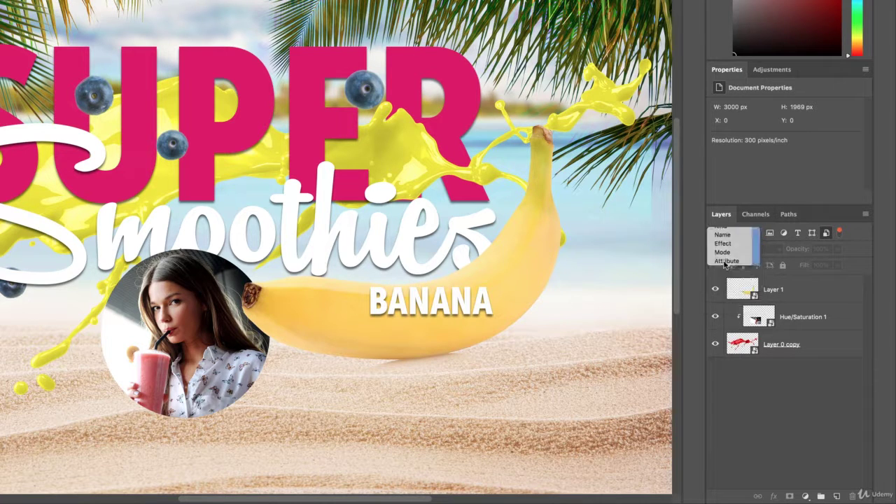
click(722, 241)
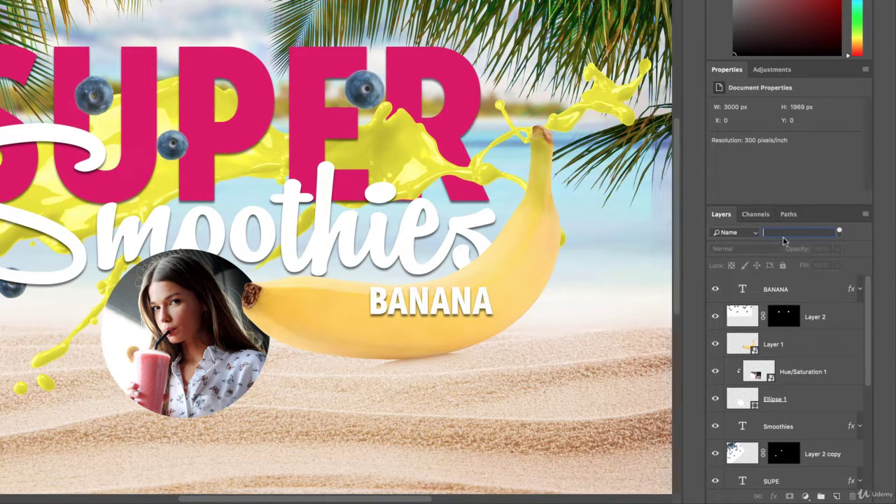
text(ban)
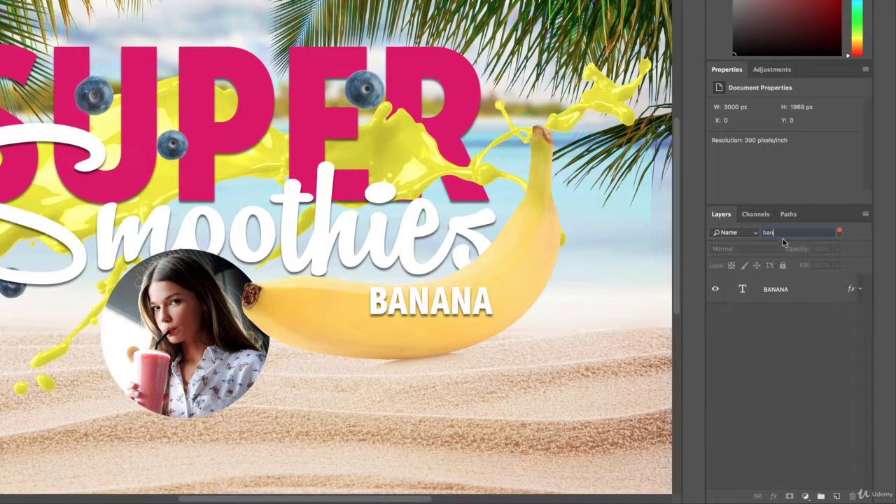
key(BackSpace)
key(BackSpace)
key(BackSpace)
Filter the layers by Effect, showing only those with a Drop Shadow
click(750, 233)
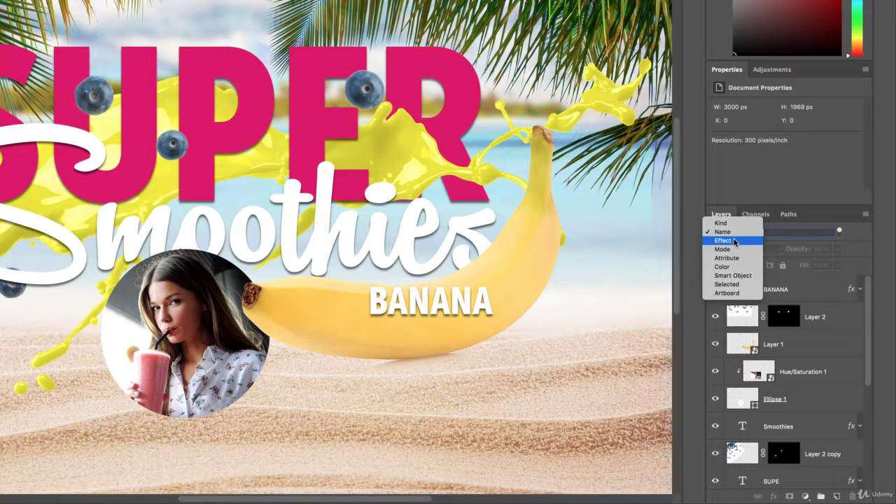
click(735, 240)
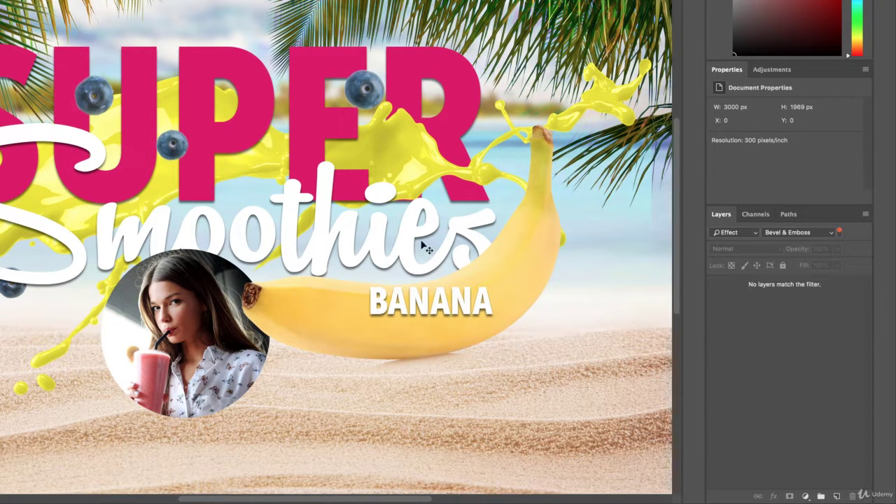
click(798, 233)
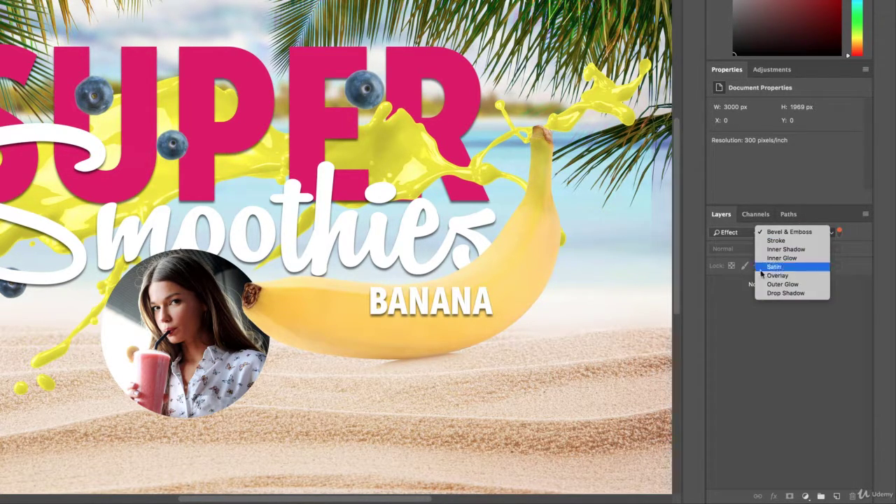
click(772, 295)
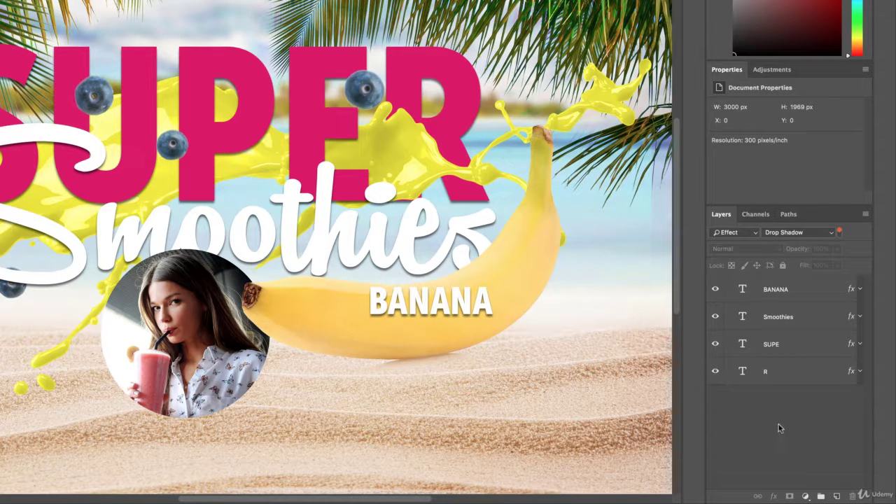
Select all four Drop Shadow layers from R to BANANA, and expand and collapse all their effects lists
click(784, 373)
shift+click(801, 287)
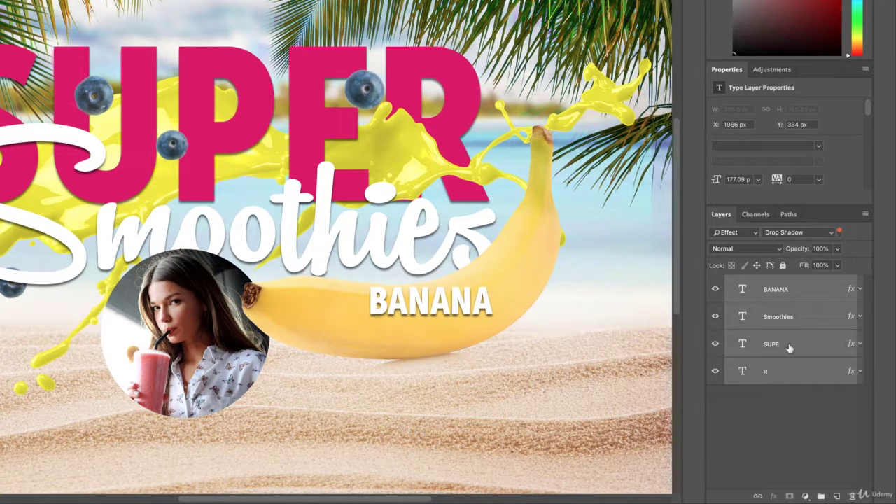
alt+click(860, 372)
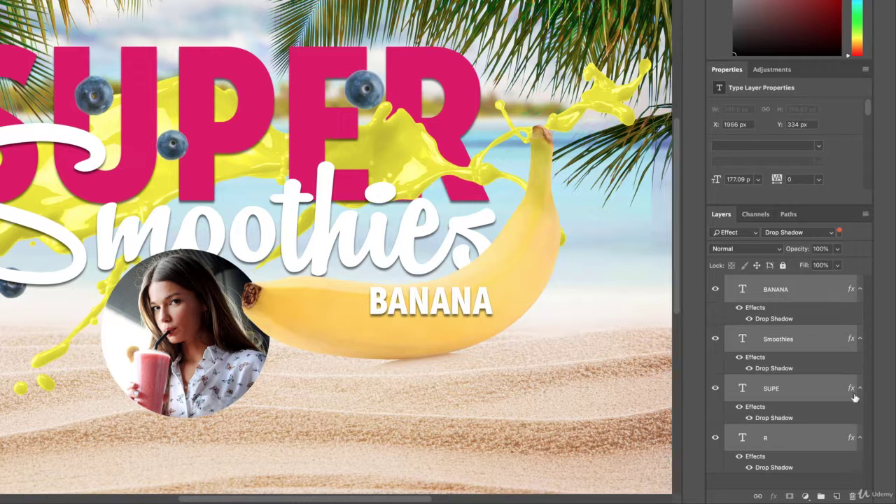
alt+click(862, 289)
Filter the layers by Mode, showing those set to Normal and switching the filter to Multiply
click(744, 232)
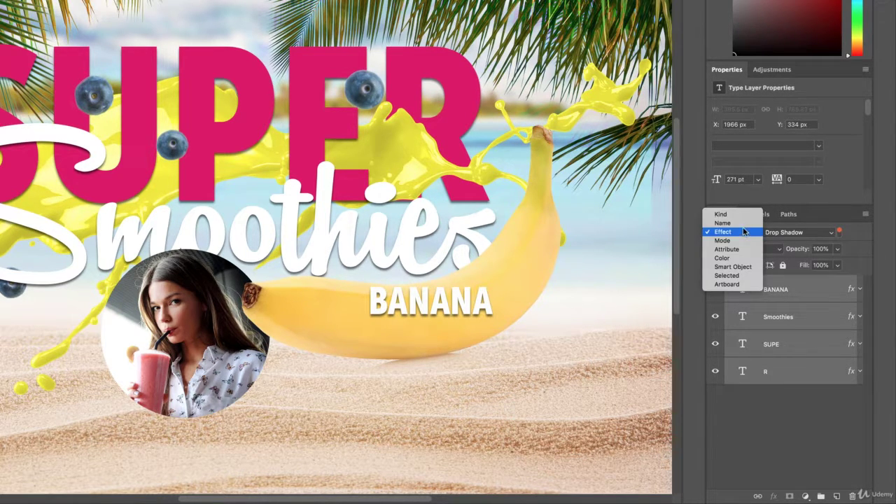
click(724, 240)
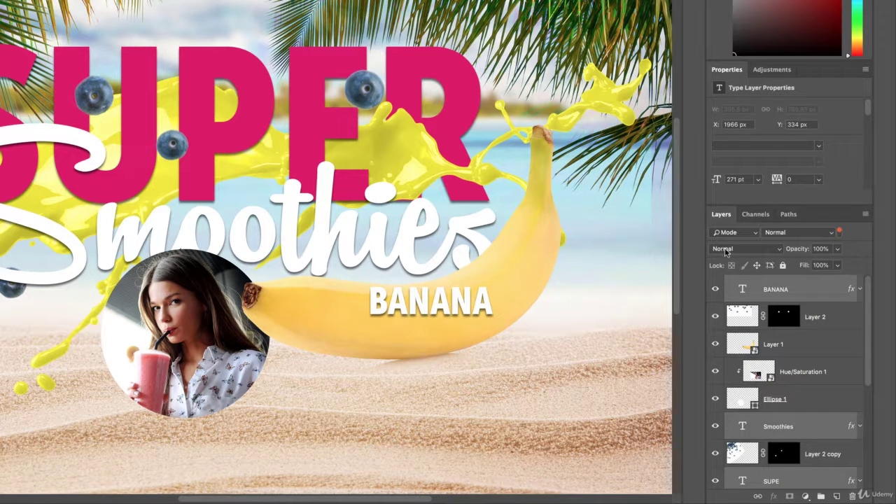
click(774, 235)
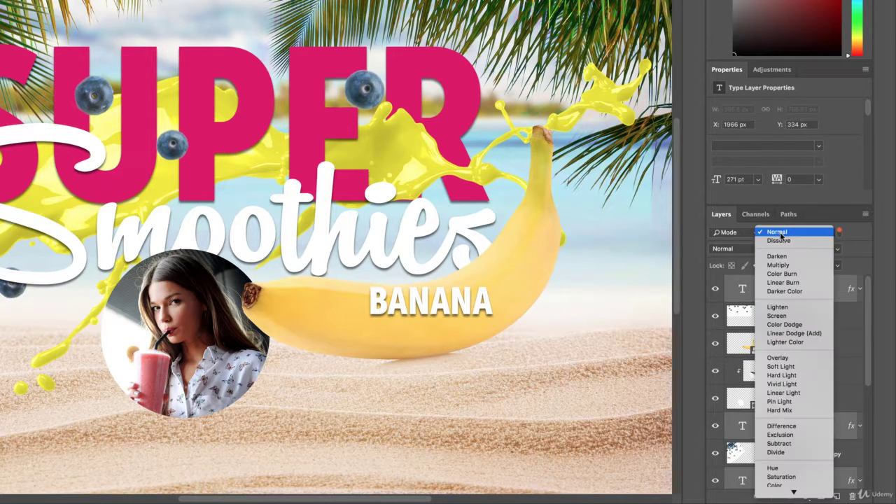
click(793, 264)
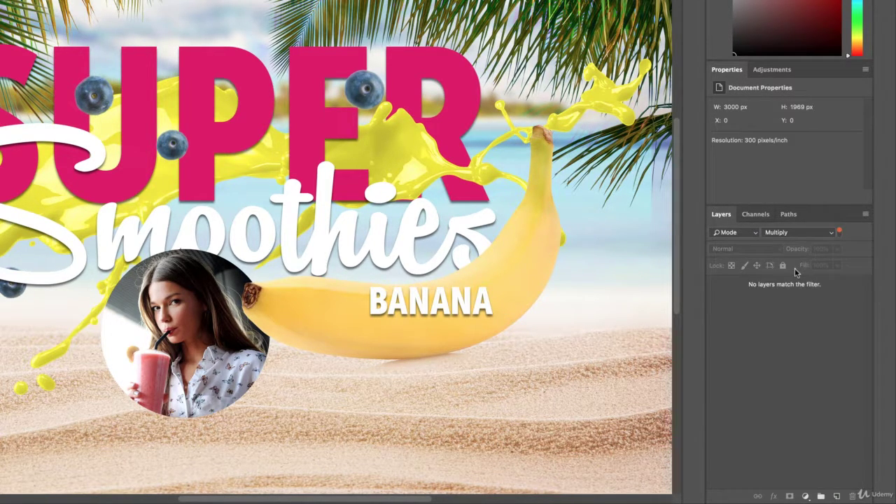
click(798, 234)
Filter the layers by Artboard and switch to the Promotional Images document, viewing its upper artboards at 50%
click(728, 238)
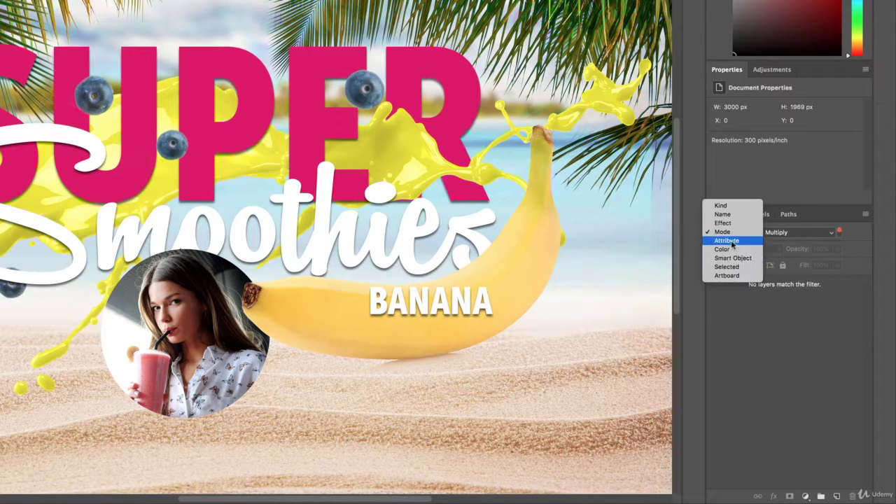
click(730, 277)
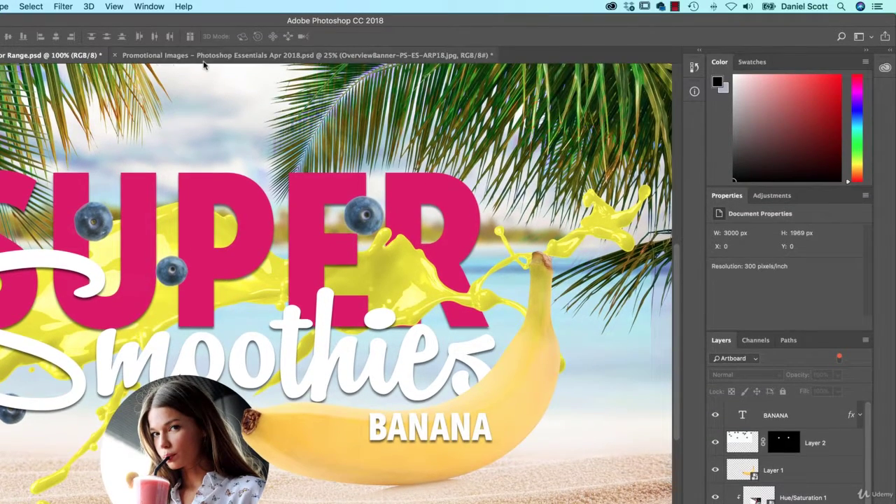
click(204, 56)
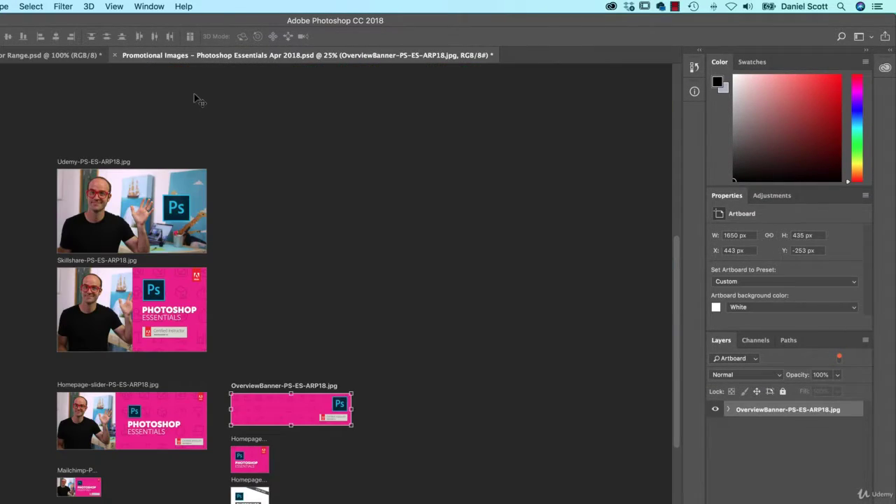
key(super+plus)
key(super+plus)
key(space)
drag(439, 381, 654, 503)
Turn off layer filtering and expand the Mailchimp artboard to look through its layers
click(743, 362)
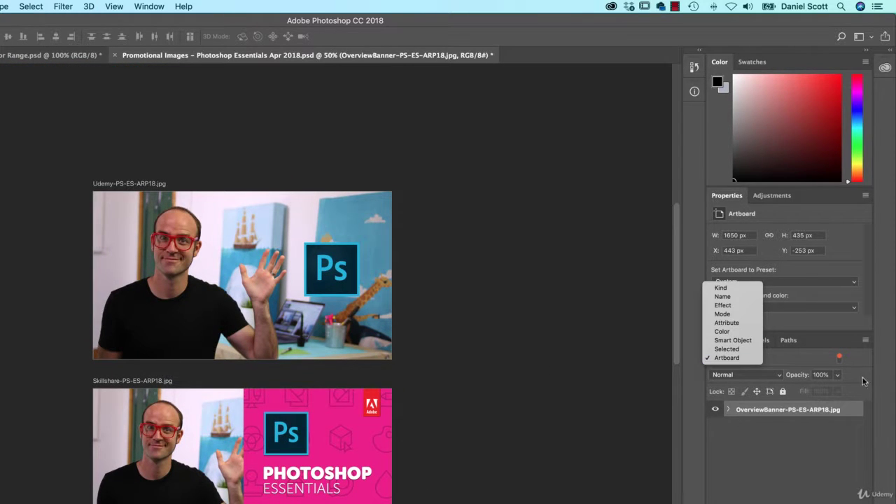
click(843, 358)
click(840, 359)
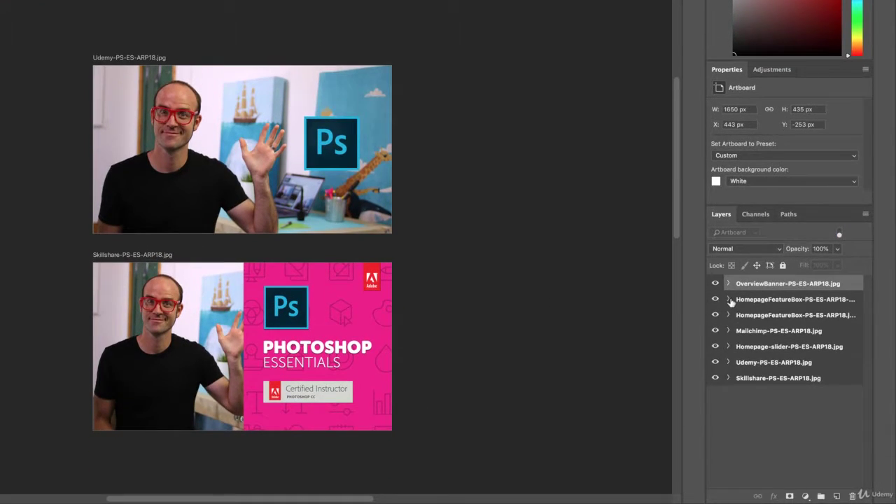
click(728, 331)
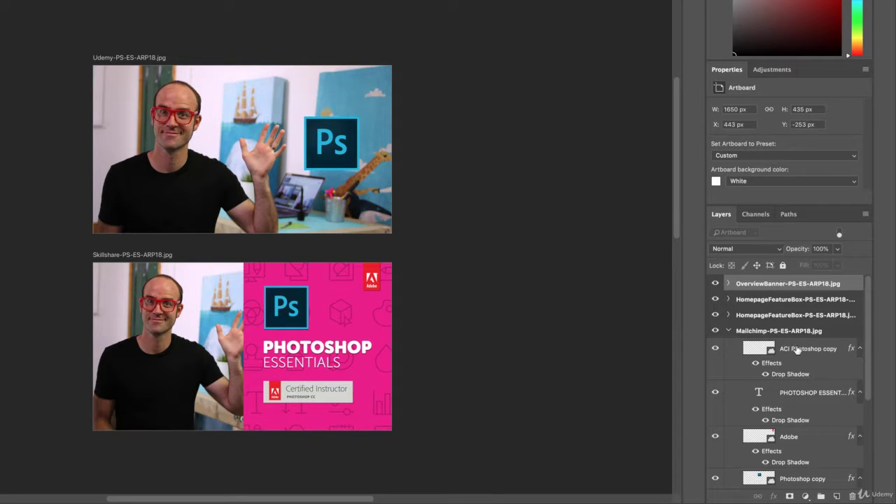
scroll(795, 356, down, 5)
scroll(792, 371, up, 5)
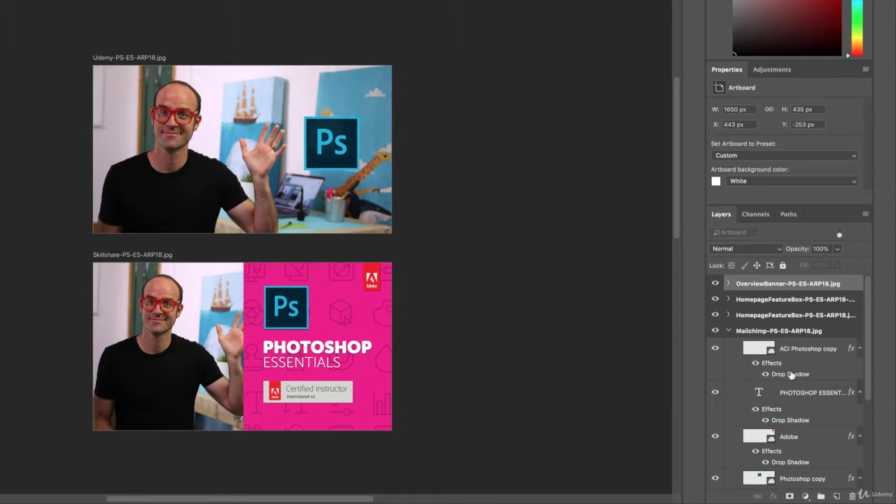
Select the lead photo in the Skillshare artboard, and turn the Artboard filter back on with that artboard collapsed
click(224, 324)
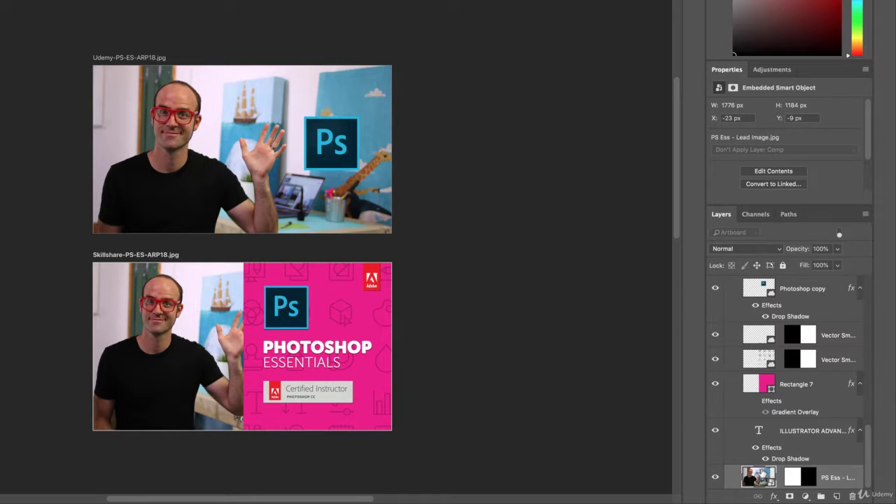
click(840, 233)
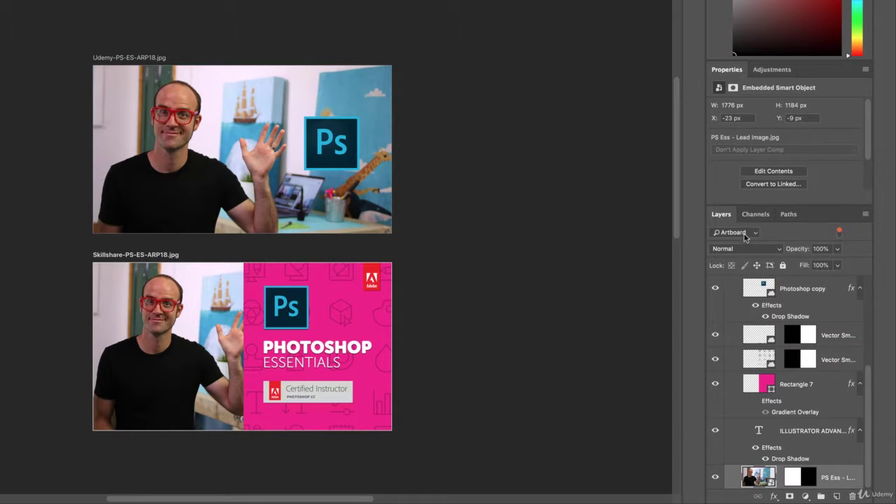
scroll(781, 369, up, 5)
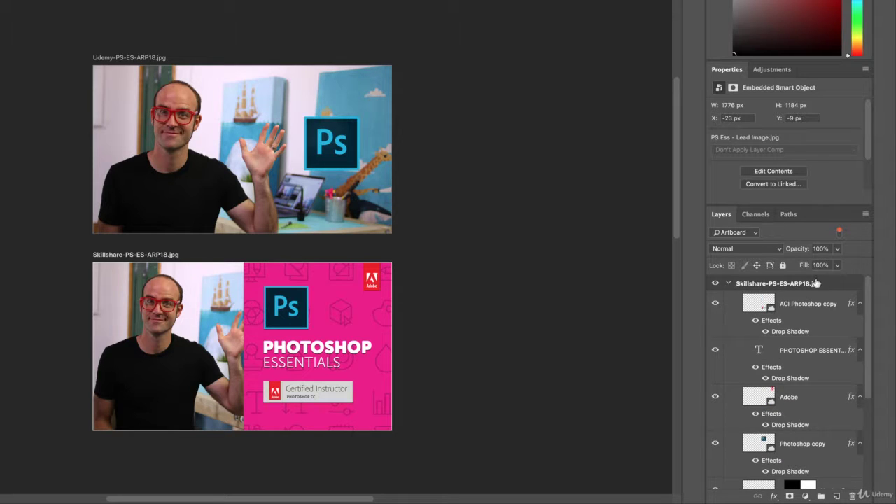
click(729, 284)
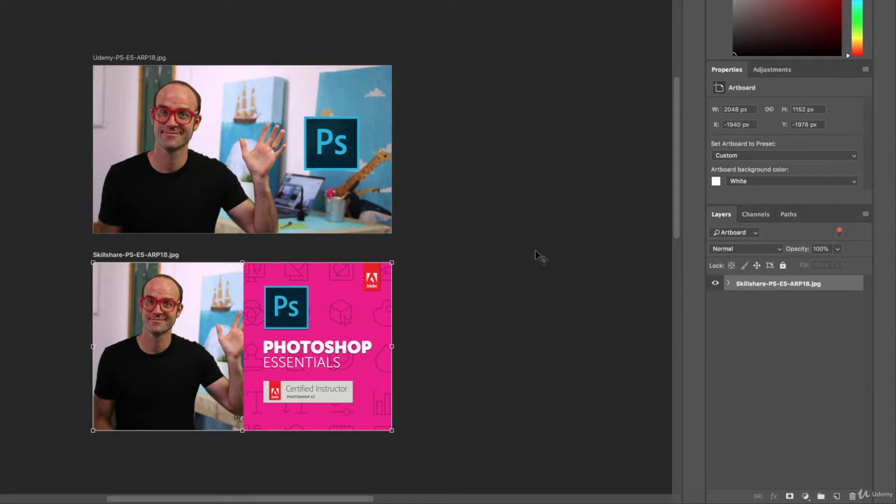
Select the Photoshop logo in the Udemy artboard to isolate its layers, and return to the ink splash Color Range document
click(326, 149)
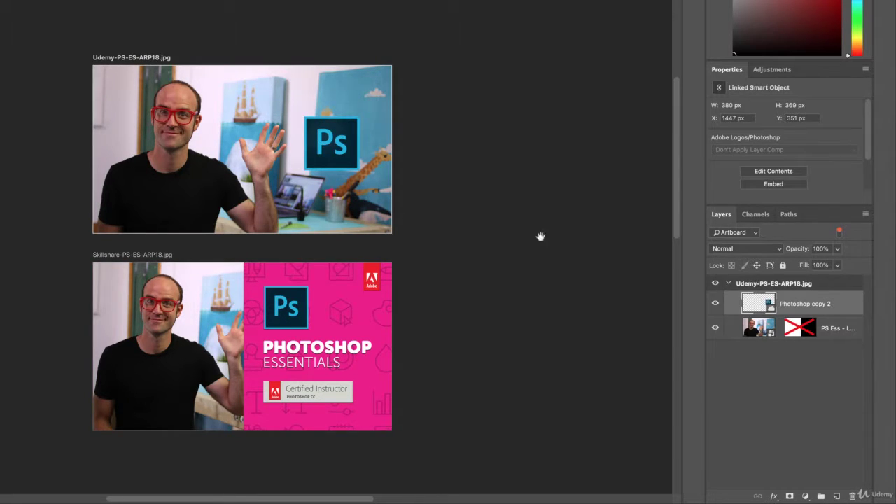
drag(541, 236, 625, 72)
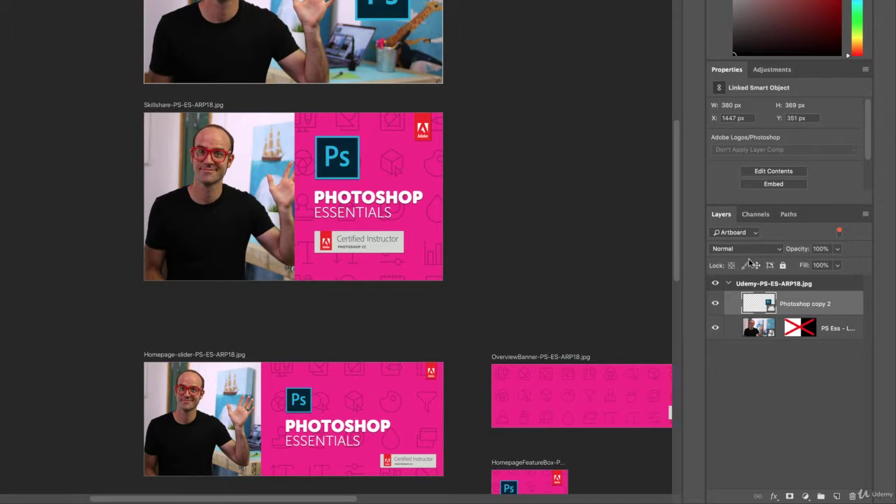
click(753, 253)
click(790, 232)
click(752, 237)
click(721, 160)
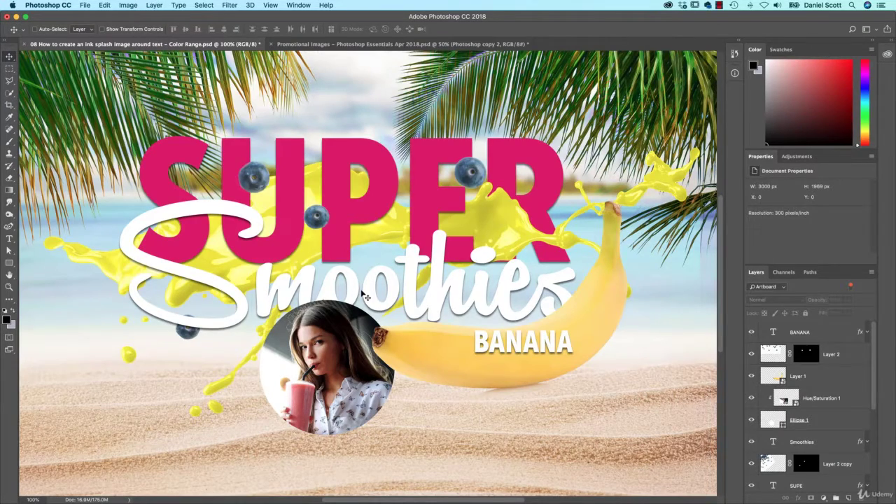
Select the banana's Layer 1, and hide and show it to check its contents
click(798, 377)
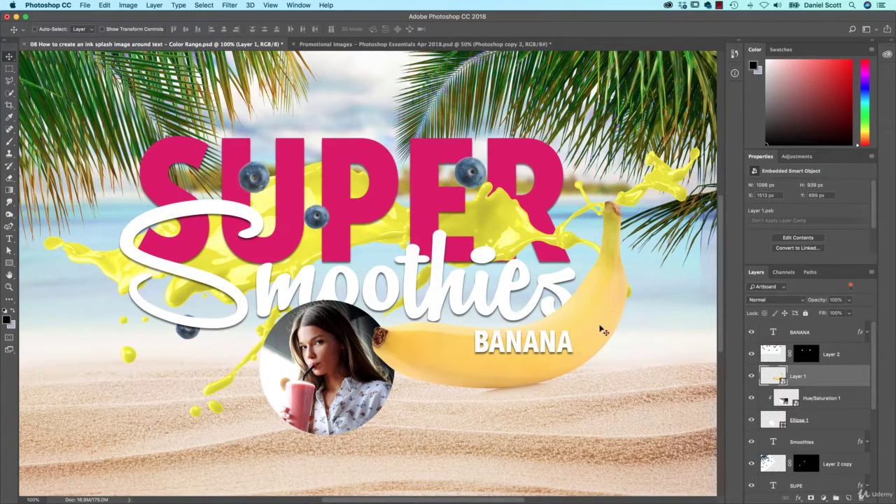
click(752, 377)
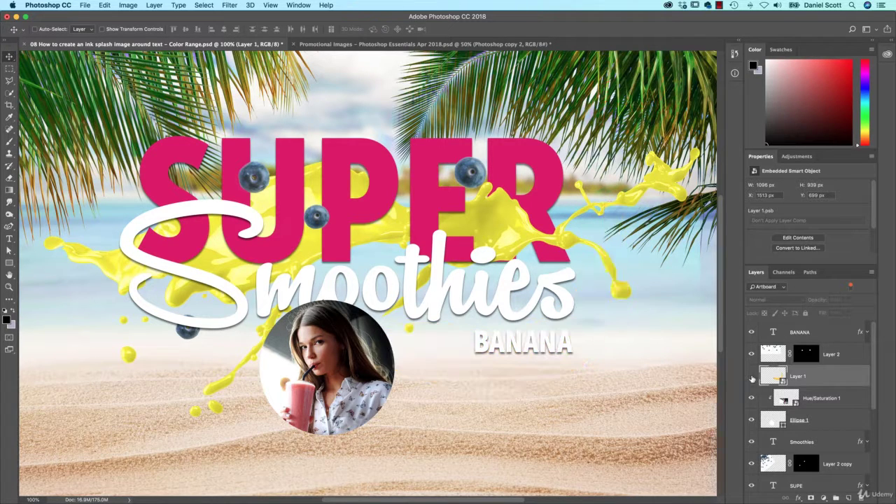
click(752, 376)
Duplicate the banana's Layer 1 in place, and again as a copy offset below the original, undoing each duplicate
drag(806, 378, 849, 498)
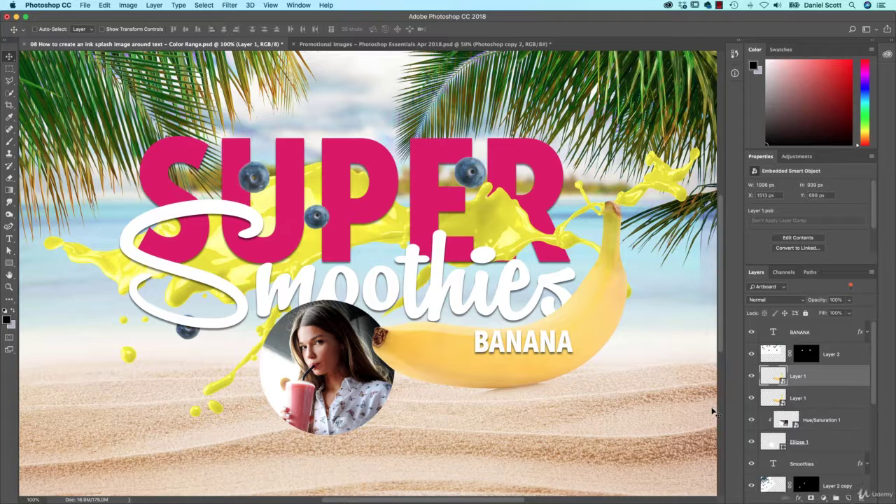
key(super+z)
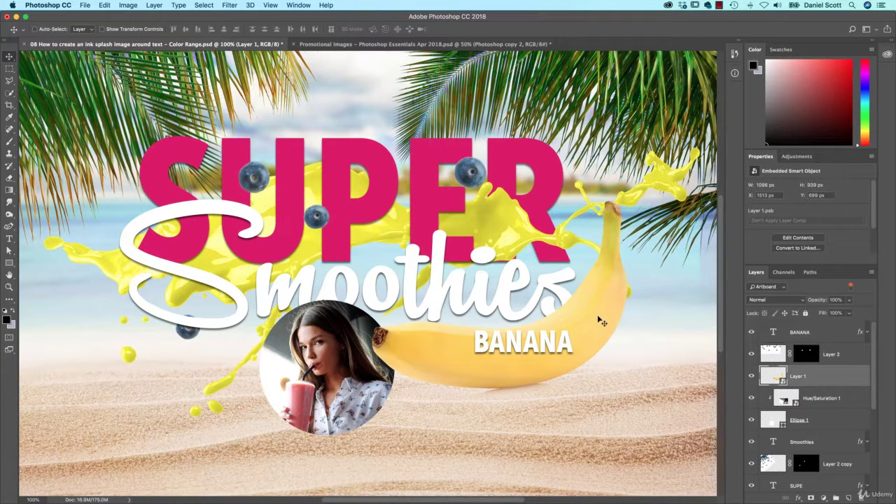
drag(606, 315, 529, 420)
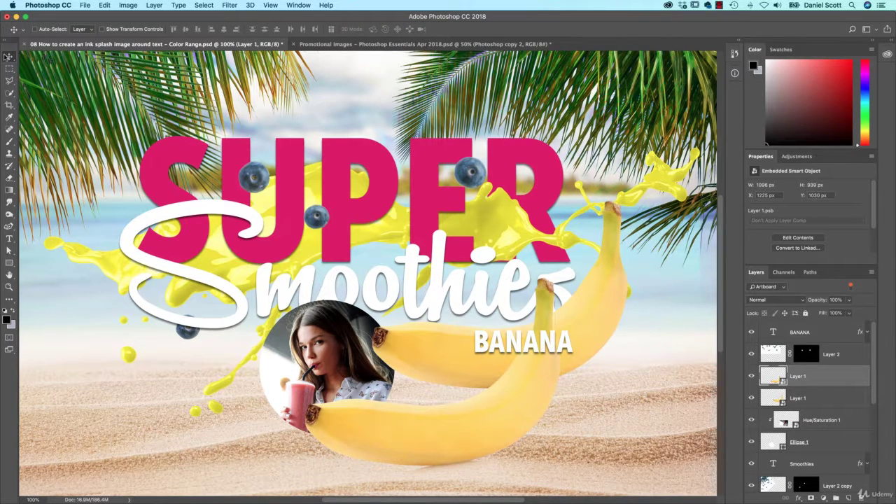
key(super+z)
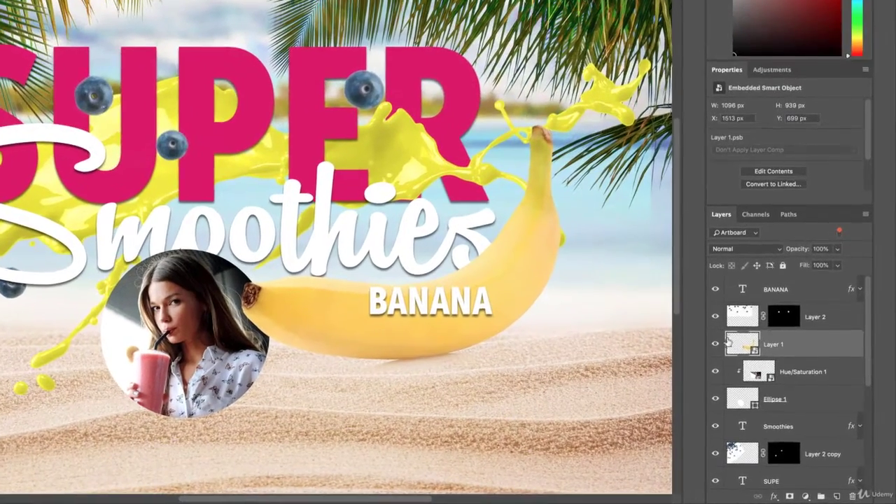
Set the layer list's previews to Large Thumbnails
right_click(768, 377)
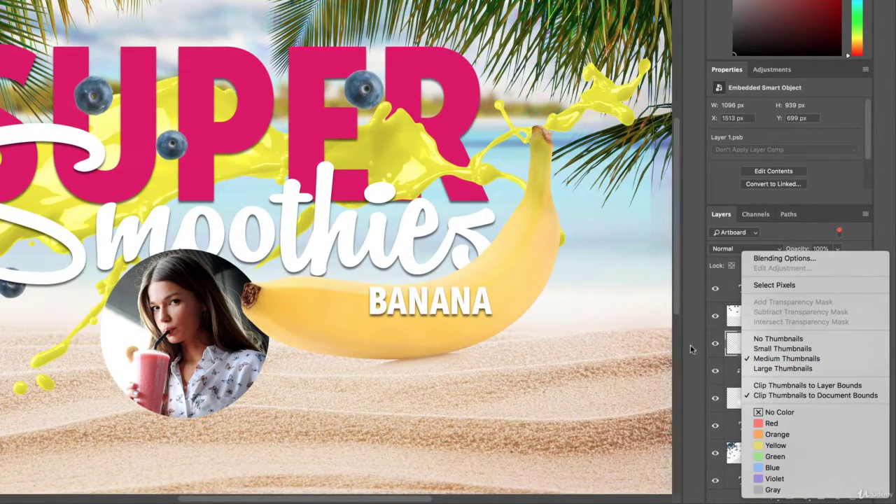
click(633, 355)
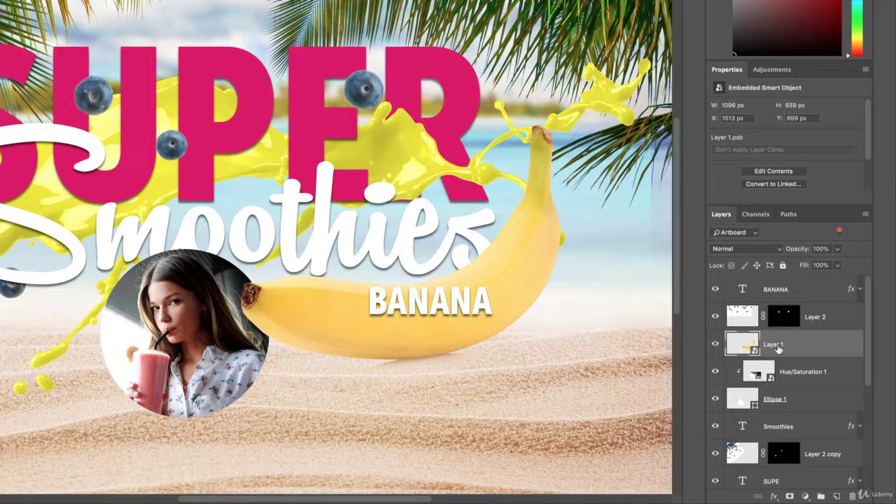
right_click(776, 348)
click(800, 332)
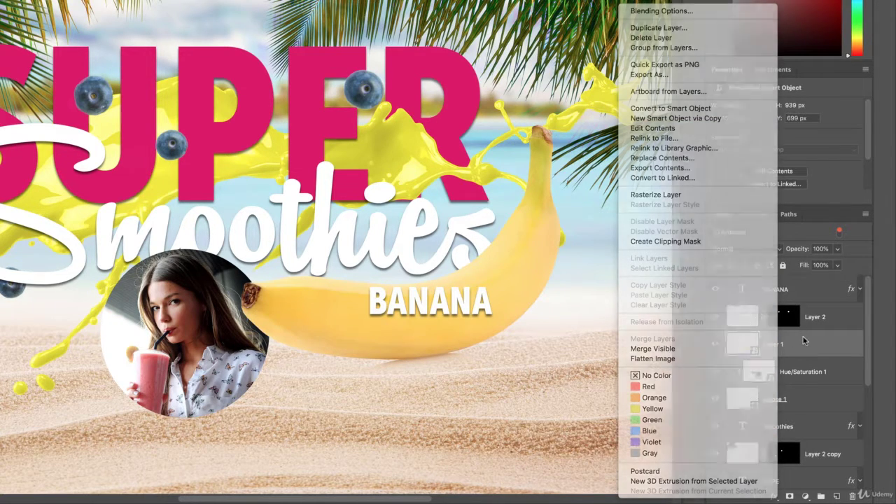
right_click(744, 343)
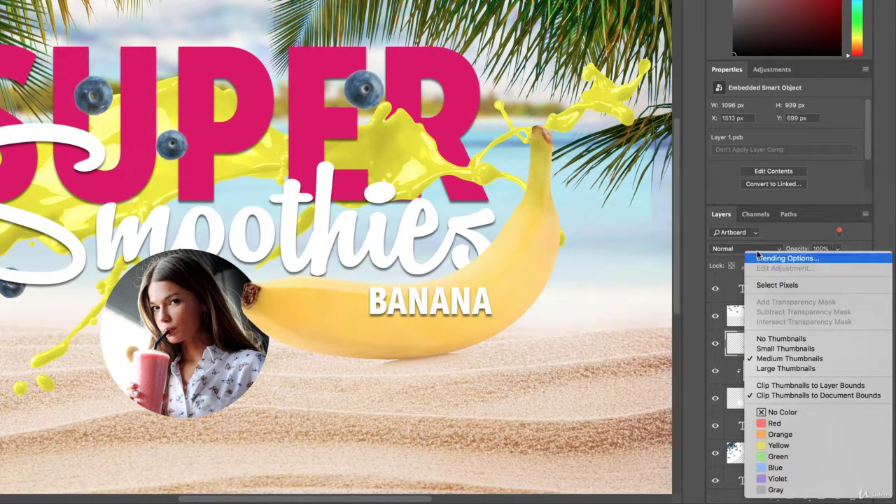
click(772, 370)
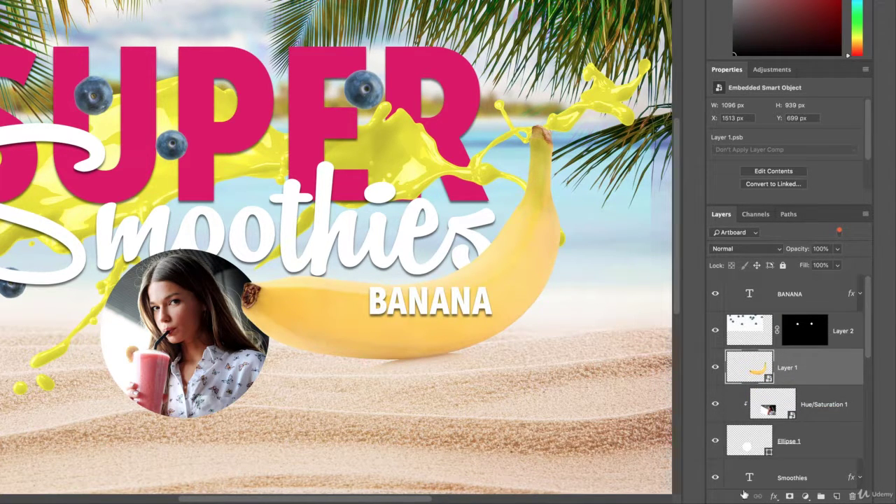
Select Ellipse 1, toggle its visibility off and on, and clip the layer thumbnails to layer bounds
click(740, 446)
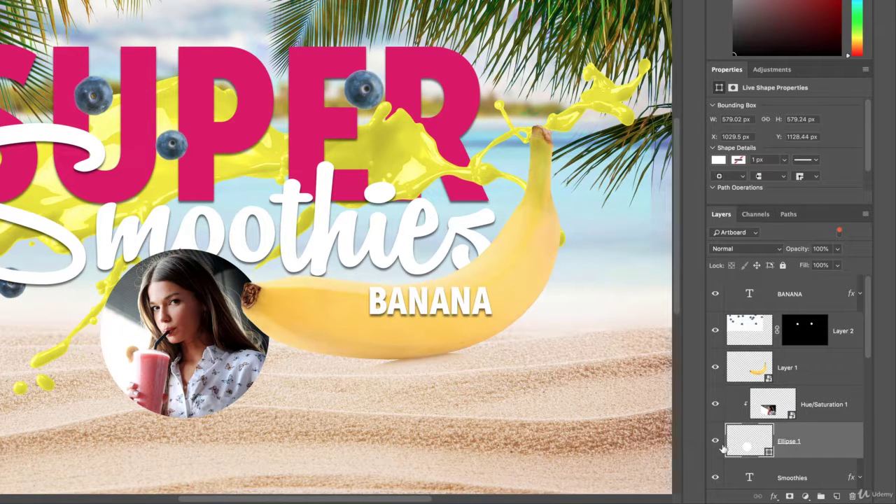
click(718, 444)
click(718, 443)
right_click(753, 442)
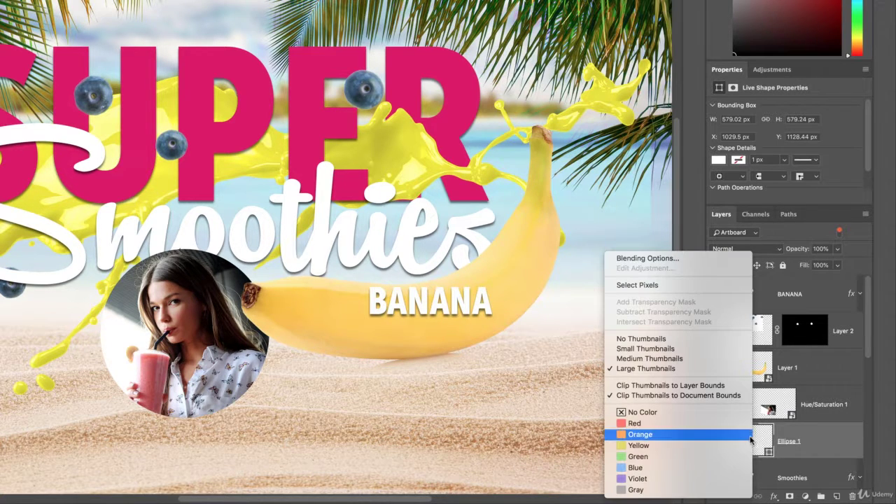
click(677, 386)
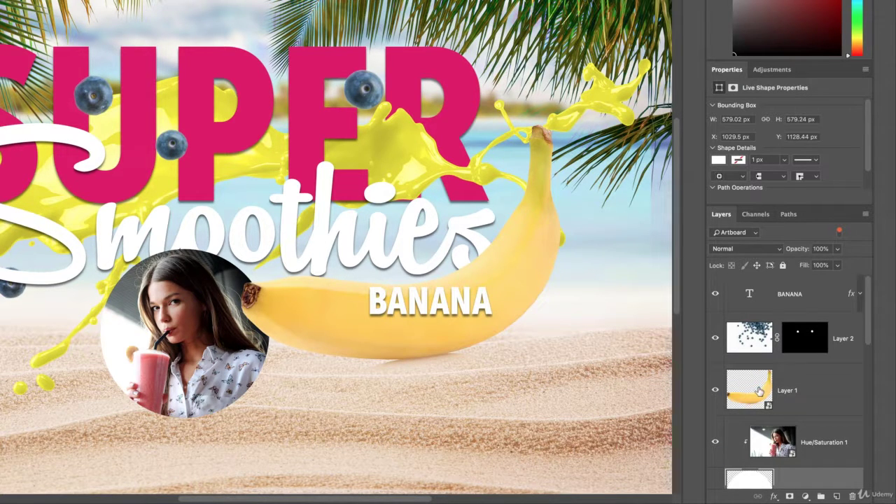
scroll(771, 399, down, 4)
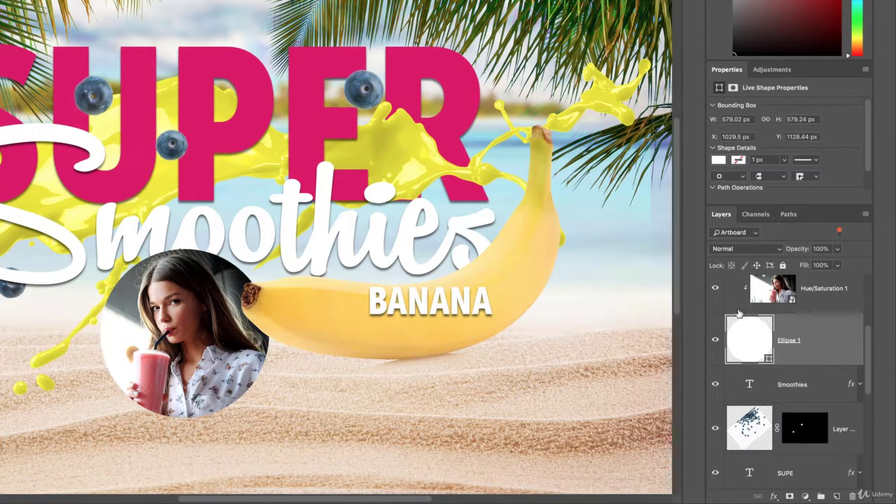
scroll(778, 406, down, 3)
scroll(807, 413, down, 4)
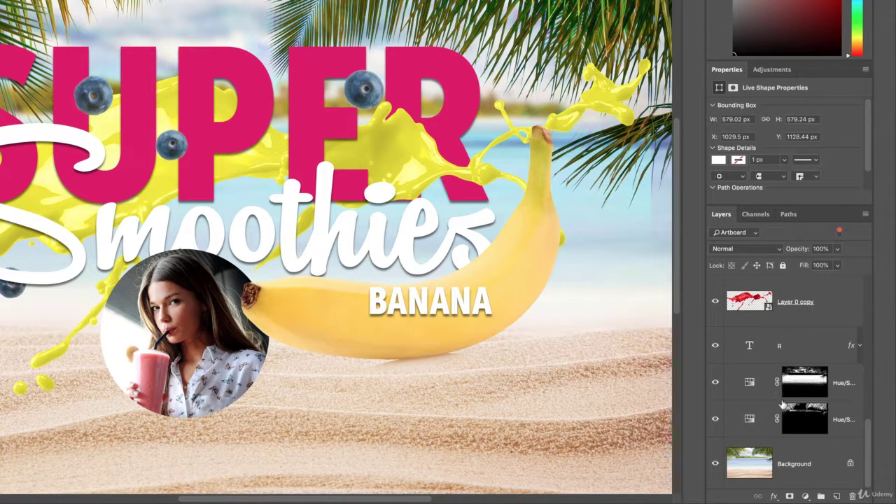
scroll(760, 392, up, 5)
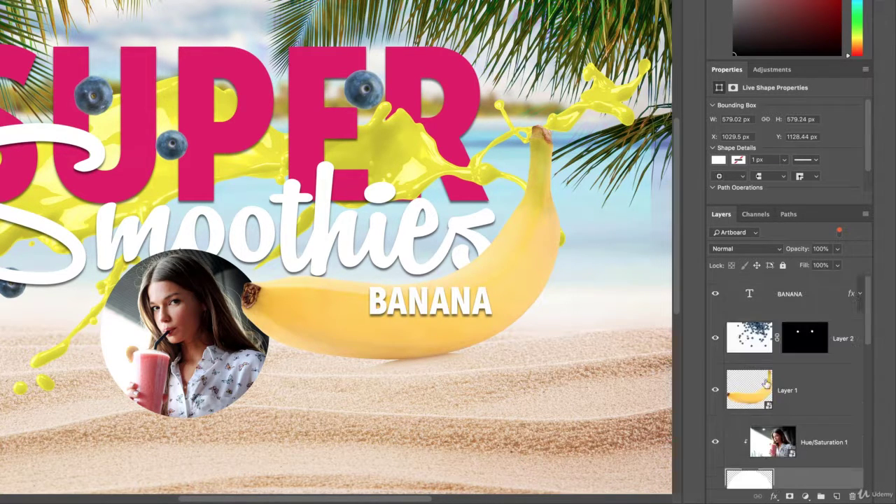
Clip the layer thumbnails to document bounds, switch them back to layer bounds, and return them to document bounds
scroll(760, 433, down, 1)
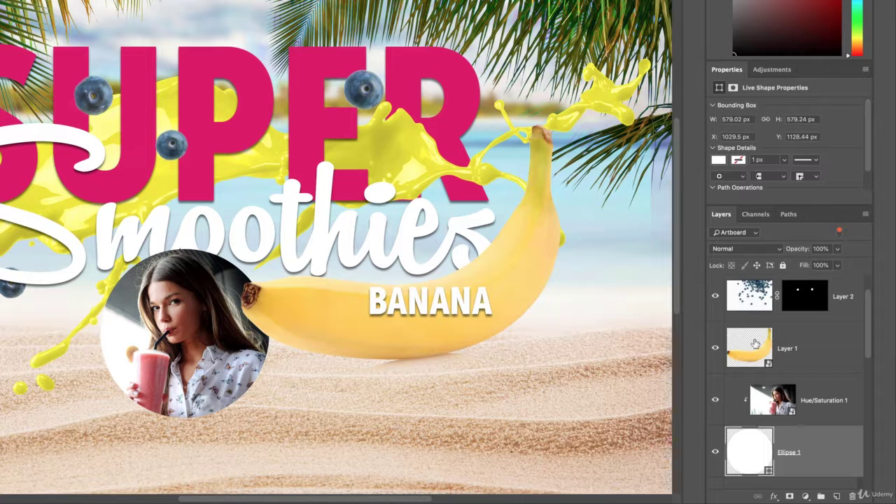
right_click(761, 451)
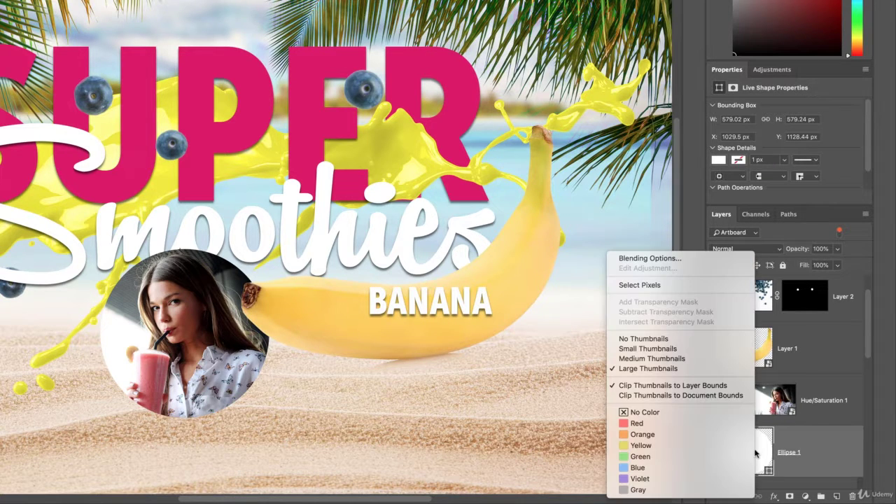
click(662, 396)
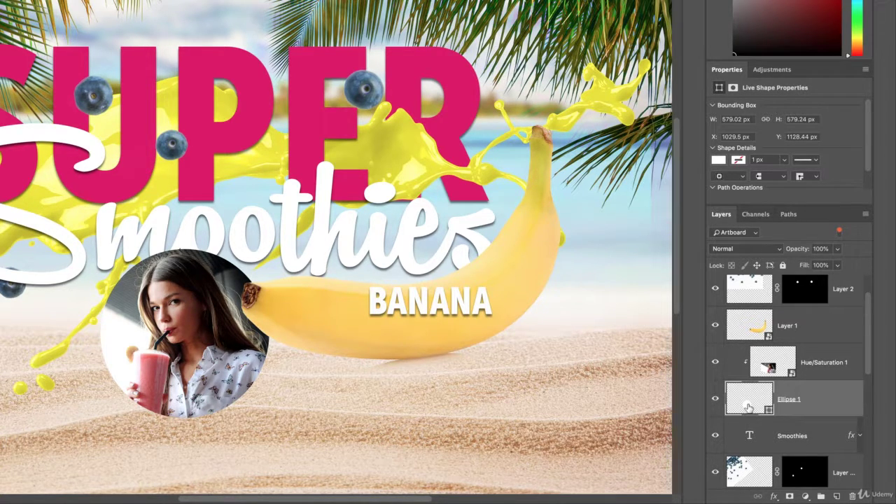
right_click(773, 368)
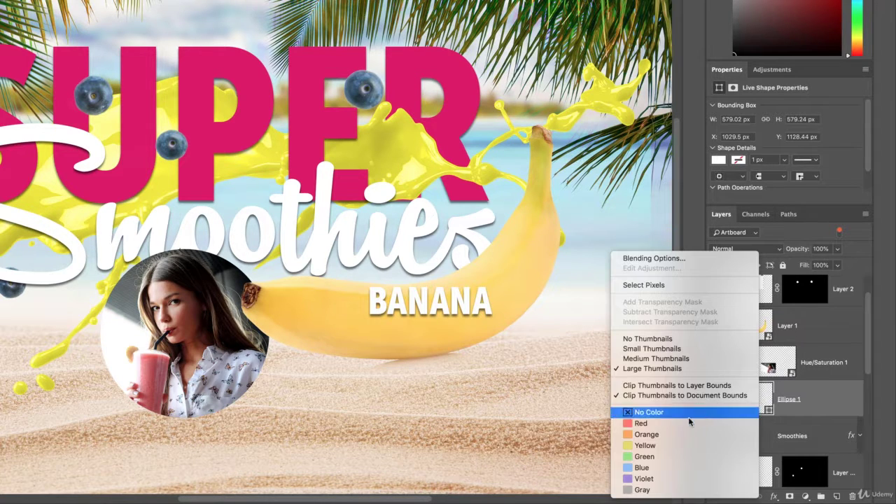
click(675, 390)
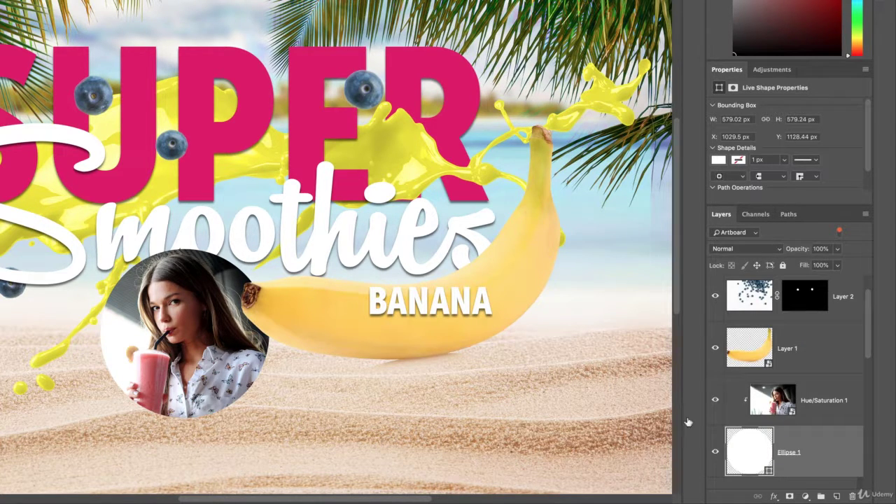
right_click(748, 451)
click(659, 397)
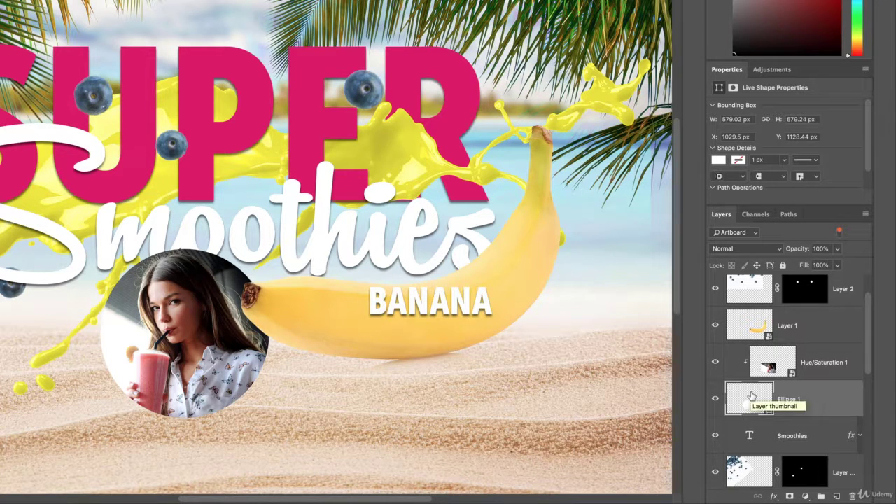
Rename the BANANA text layer as Banana
scroll(796, 359, up, 1)
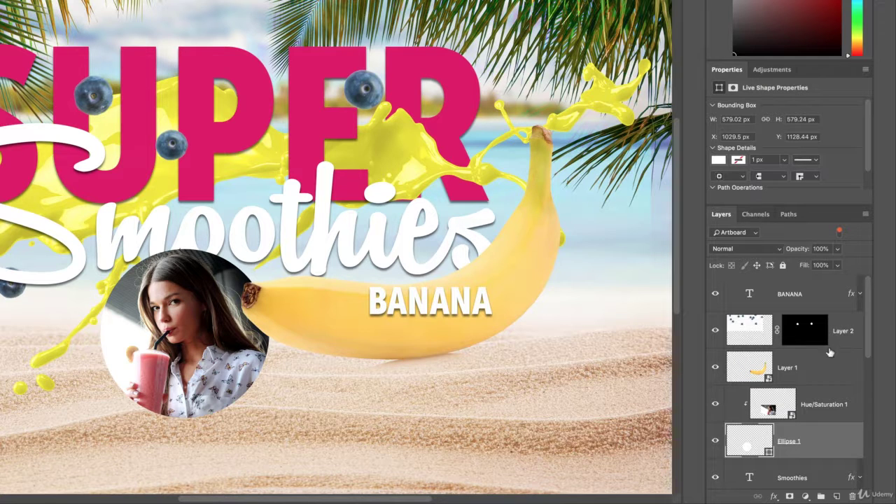
double_click(790, 294)
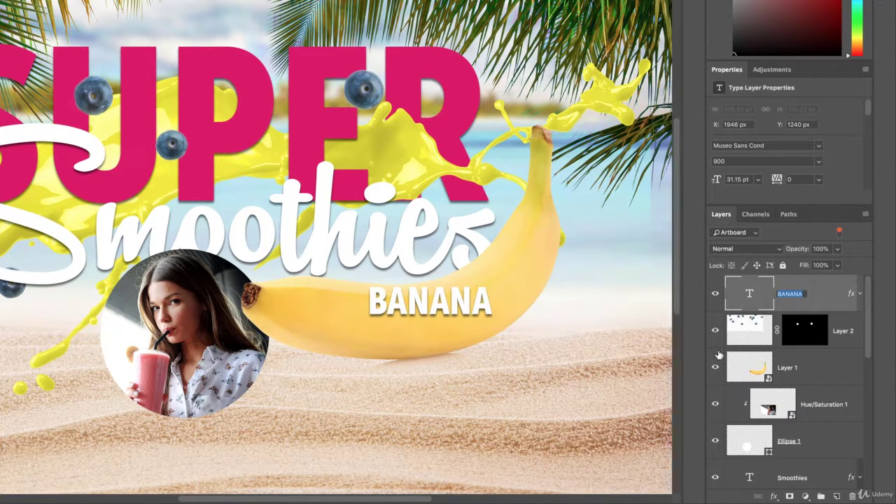
text(Banana)
Rename the Layer 2 just below the Banana text layer as Blue Berries, and undo the rename
double_click(840, 332)
text(Bl)
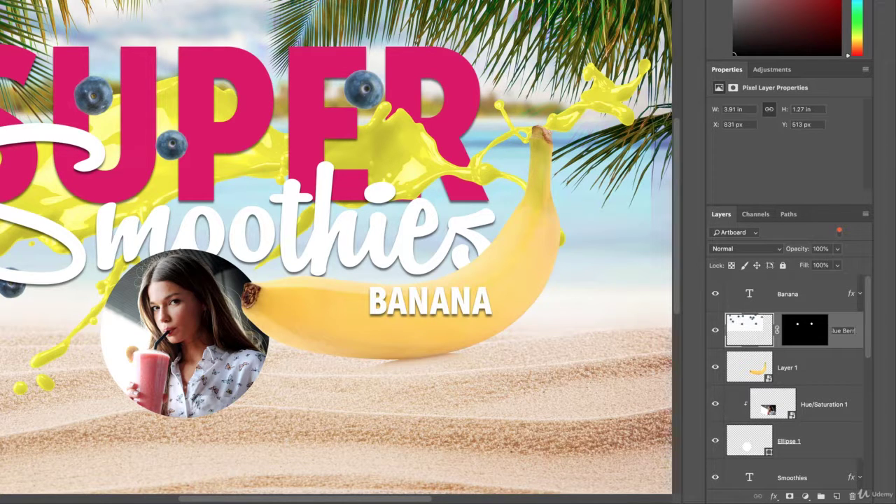
text(ue Berries)
key(Return)
key(super+z)
Going down consecutively from the Banana text layer, rename the upper Layer 2 as Blue Berries and the banana's Layer 1 as Banana
double_click(787, 294)
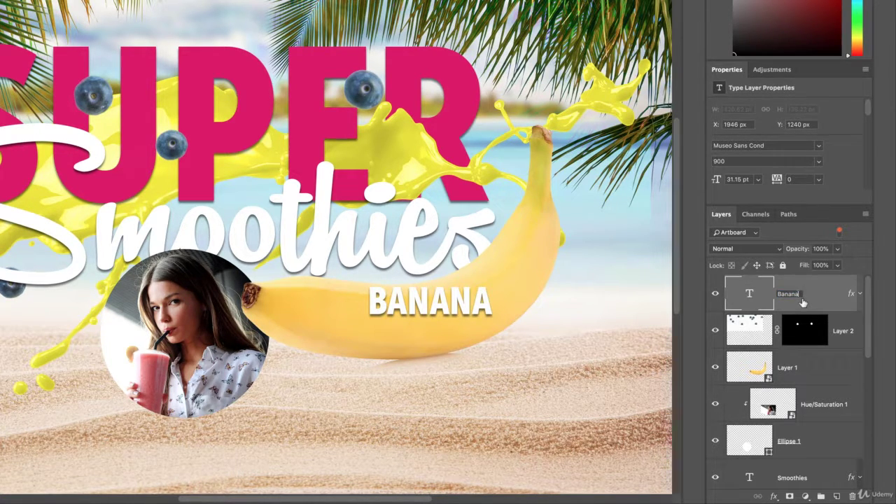
key(Tab)
text(B)
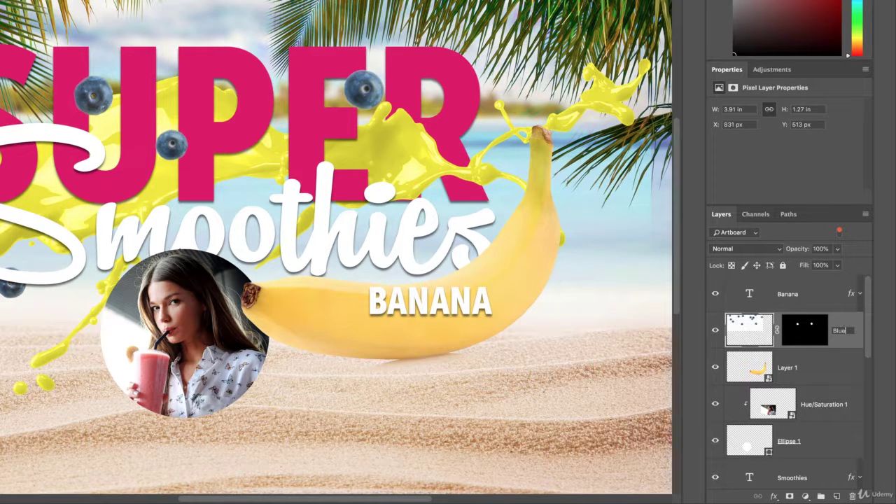
text(lue Berries)
key(Tab)
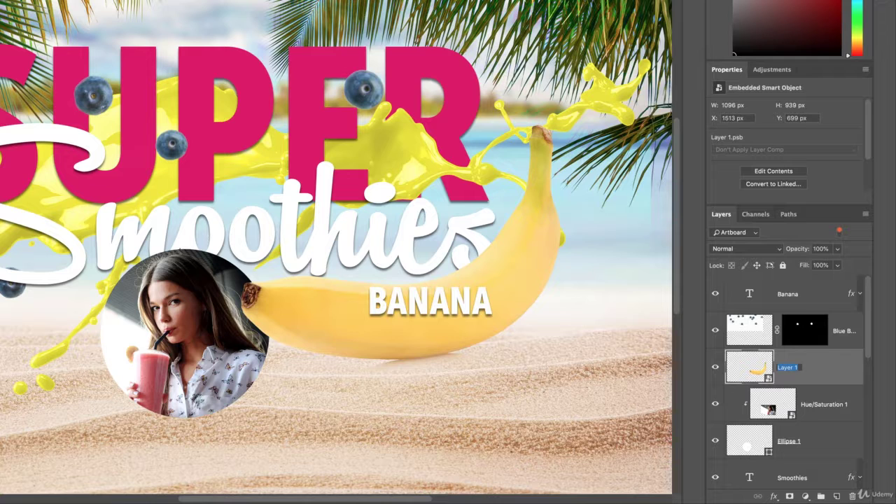
text(Banana)
key(Tab)
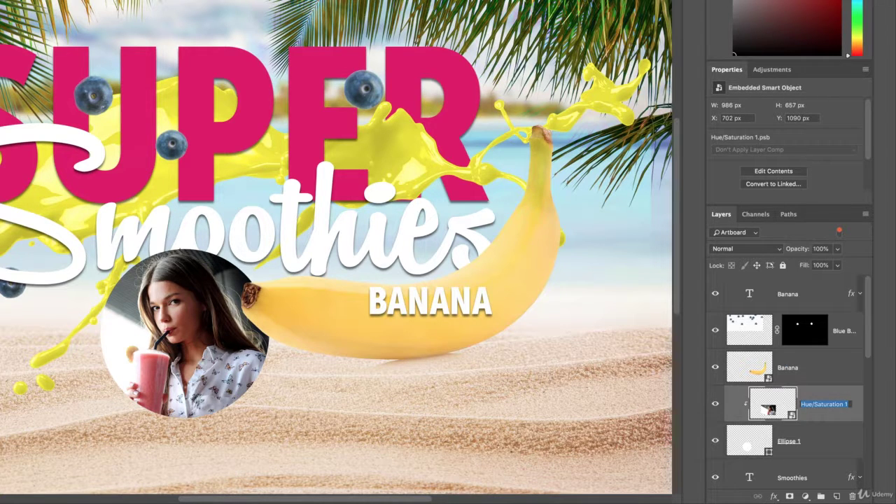
Skip Hue/Saturation 1, rename Ellipse 1 as Mask, and rename the Layer 2 below the Smoothies text as Blue Berries
key(Tab)
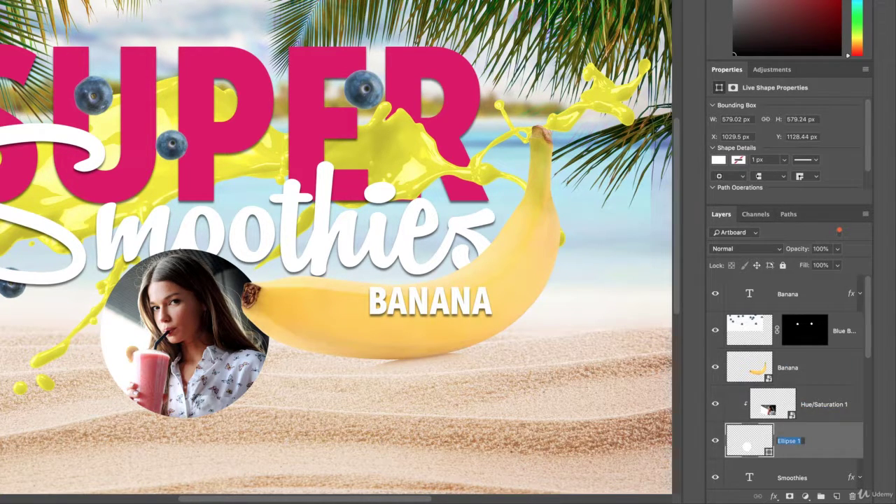
key(BackSpace)
key(Tab)
key(Tab)
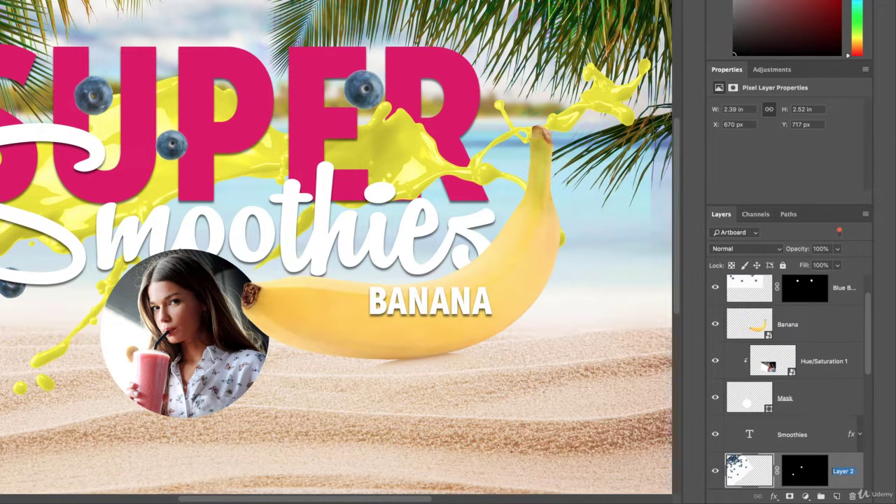
text(Blue Berries)
key(Return)
Select the Smoothies text layer from the artwork, and hide and show it to check its contents
click(326, 240)
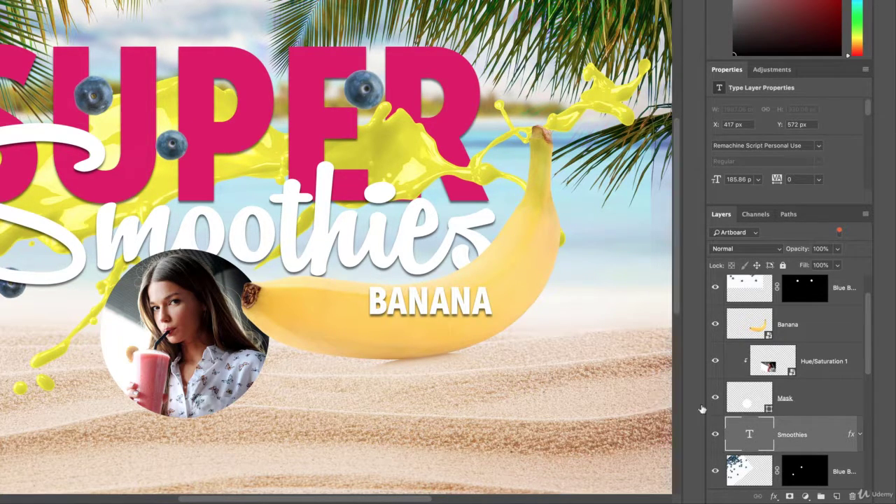
click(715, 434)
click(715, 434)
Copy the Smoothies text's layer style and paste it onto the Banana smart object layer
right_click(802, 442)
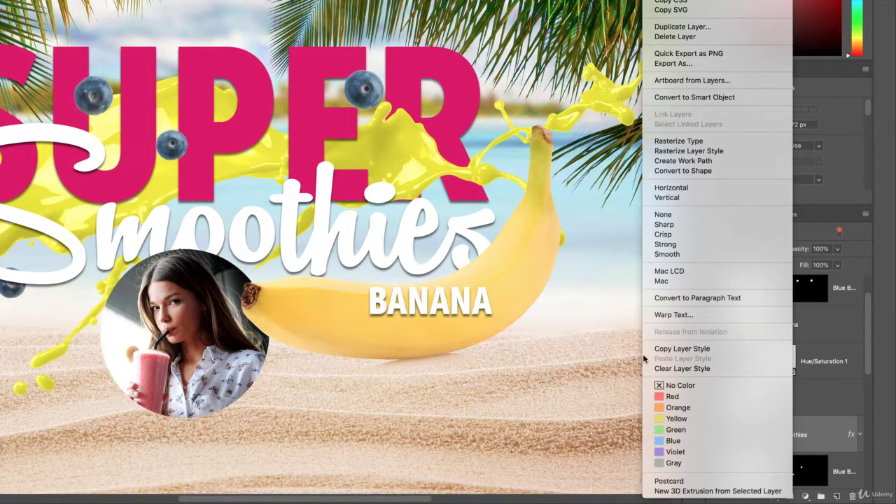
click(688, 349)
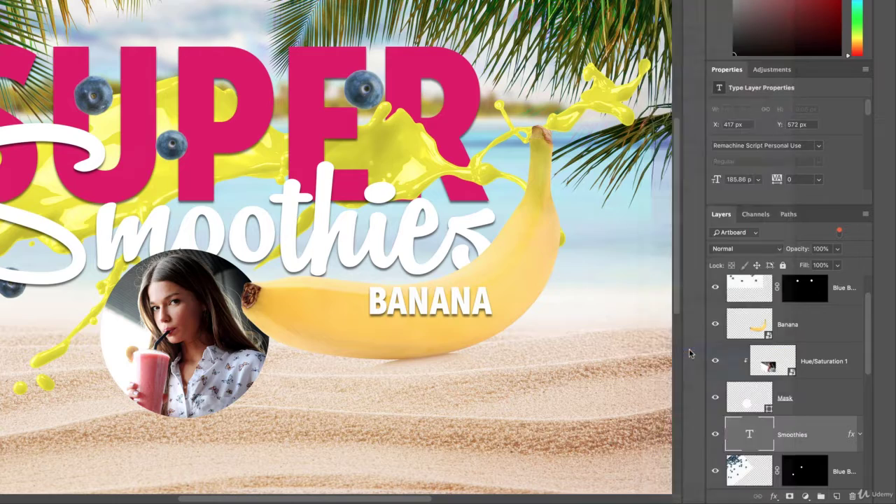
click(543, 274)
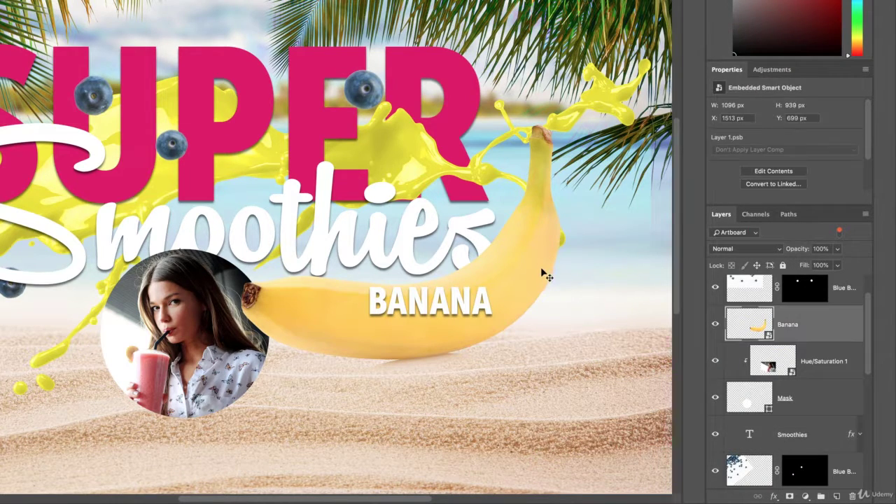
right_click(811, 324)
click(734, 295)
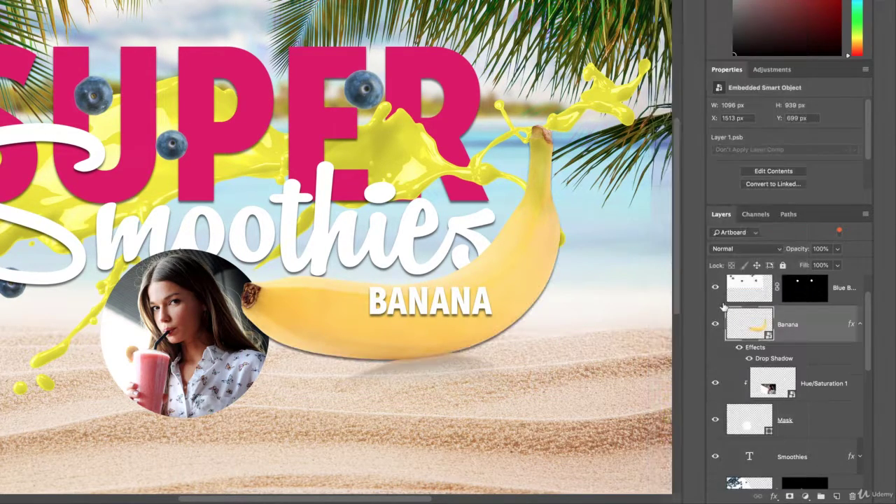